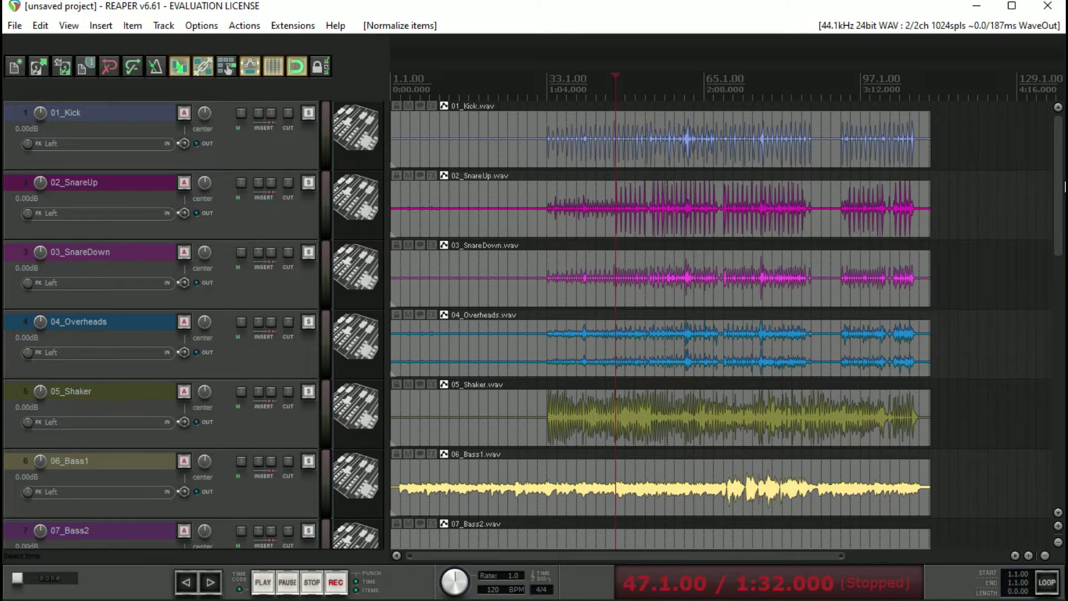
Step: Play back the full unbalanced mix from bar 47 and stop after listening
left_click_drag(1065, 187, 999, 161)
key("space")
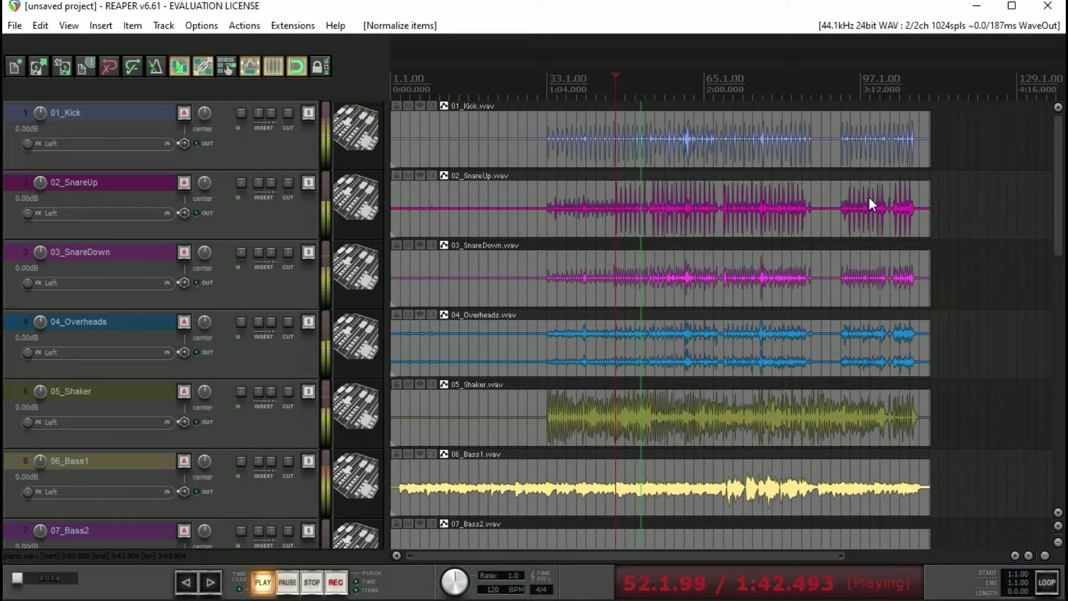
key("space")
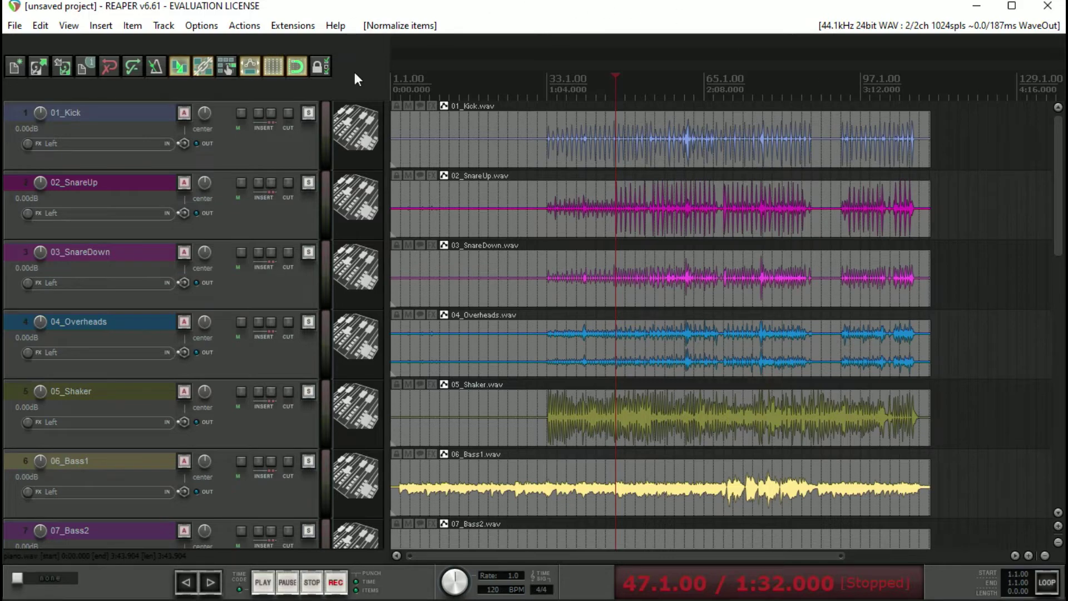
Step: Solo the drum and percussion tracks 01_Kick, 02_SnareUp, 03_SnareDown, 04_Overheads and 05_Shaker
left_click(310, 114)
left_click(306, 185)
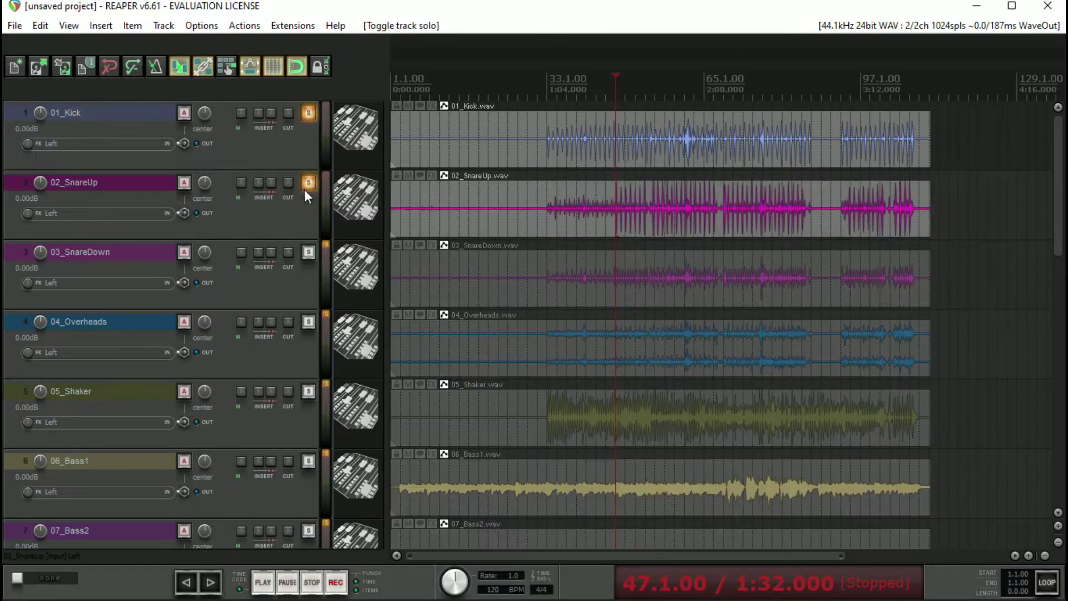
left_click(307, 254)
left_click(307, 321)
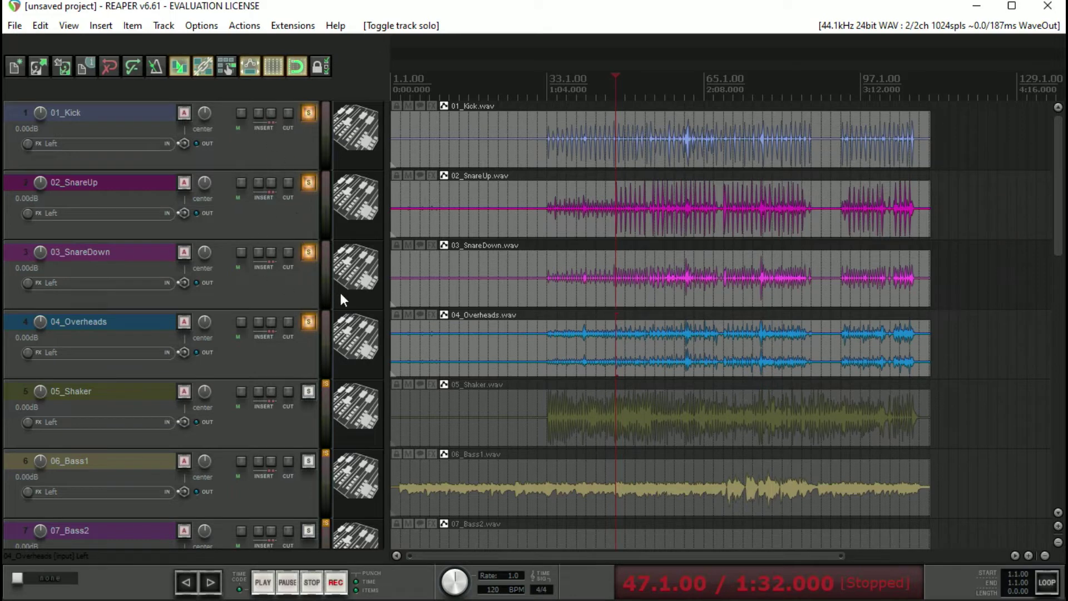
left_click(310, 391)
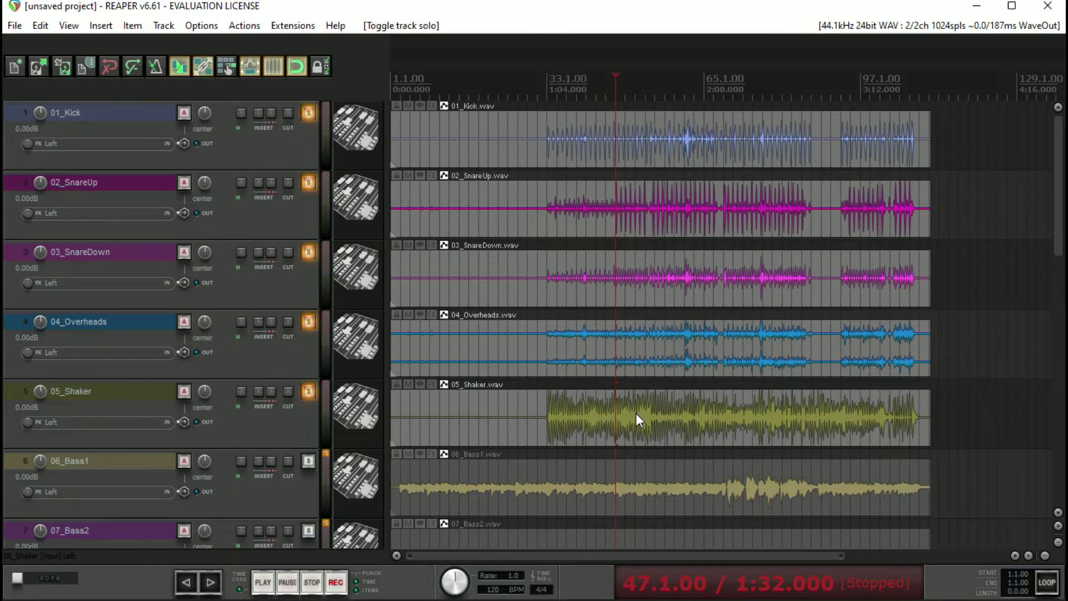
Step: Lower the 05_Shaker track volume to -17.64 dB while listening to the soloed drums
key("space")
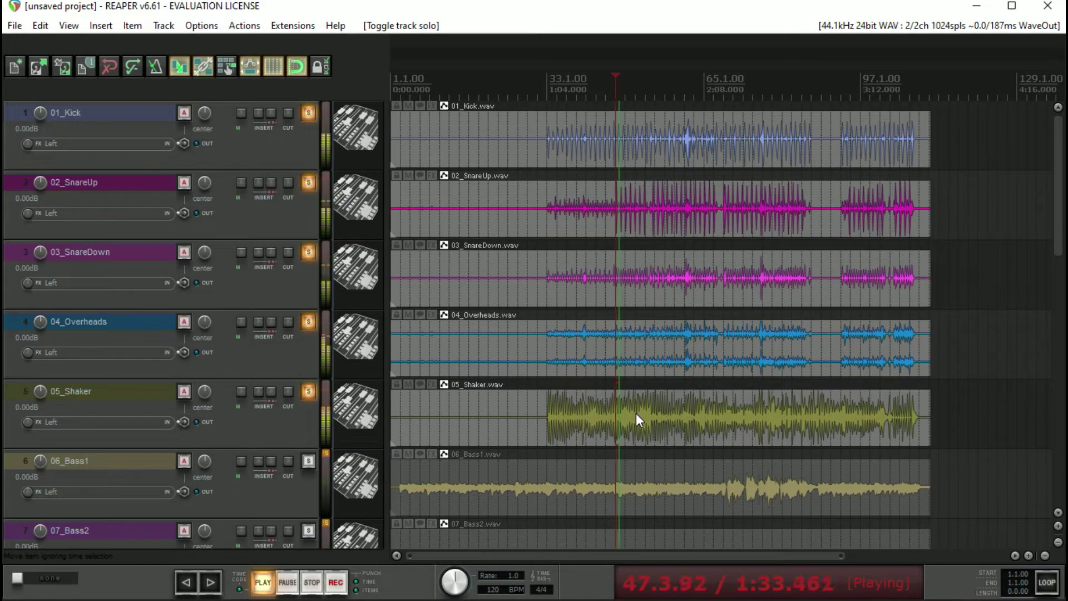
mouse_move(41, 392)
left_mouse_down()
mouse_move(41, 423)
mouse_move(52, 393)
left_mouse_up()
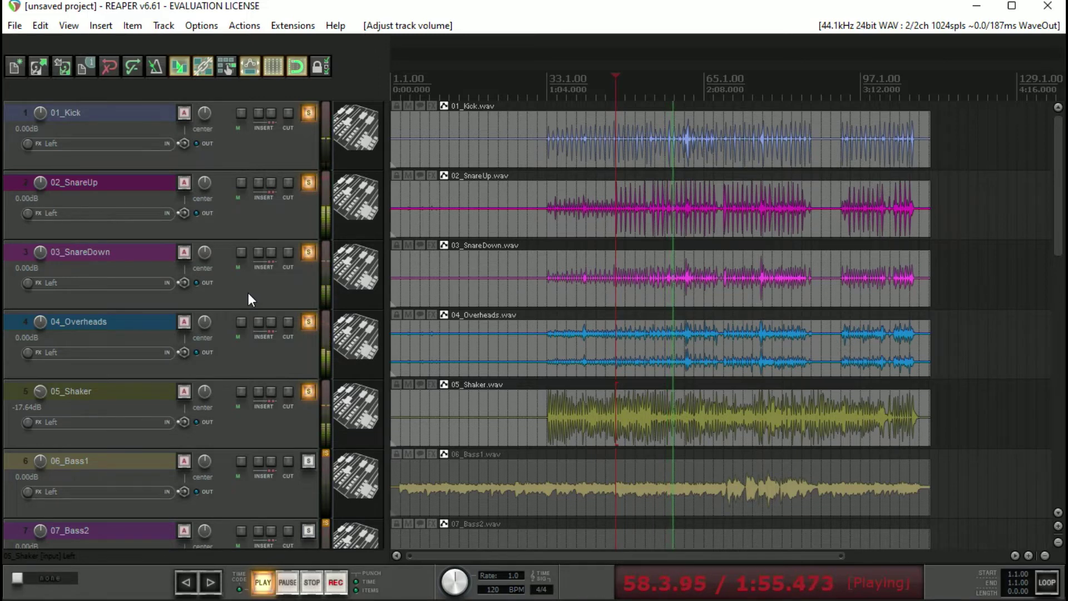
key("space")
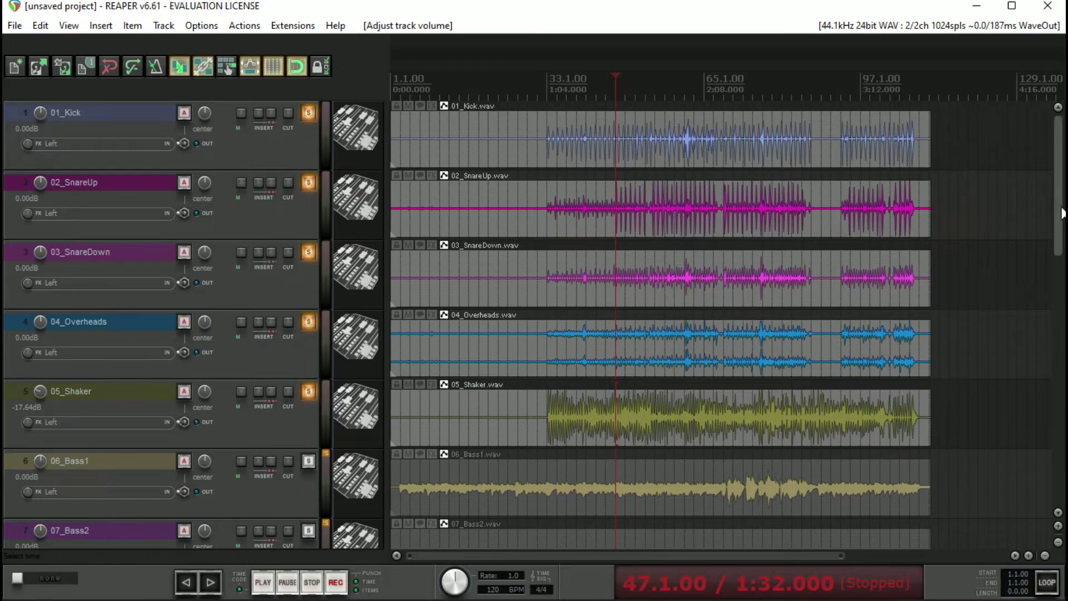
Step: Add the vocal tracks 14_LeadVox, 15_BackingVox1 and 16_BackingVox2 to the solo group
scroll(1065, 277, "down", 10)
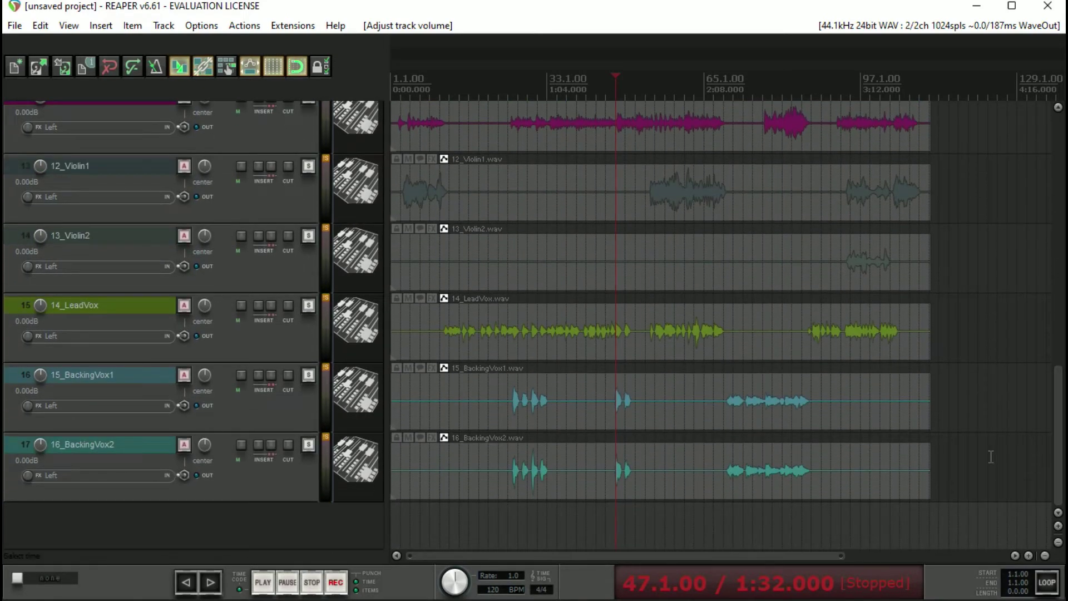
left_click(308, 305)
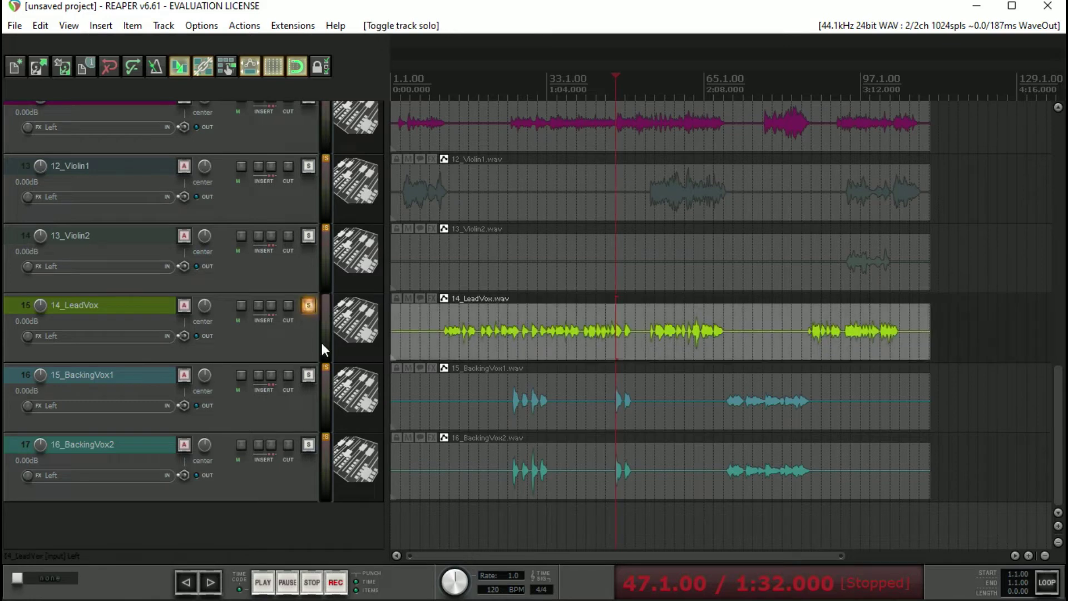
left_click(308, 375)
left_click(309, 445)
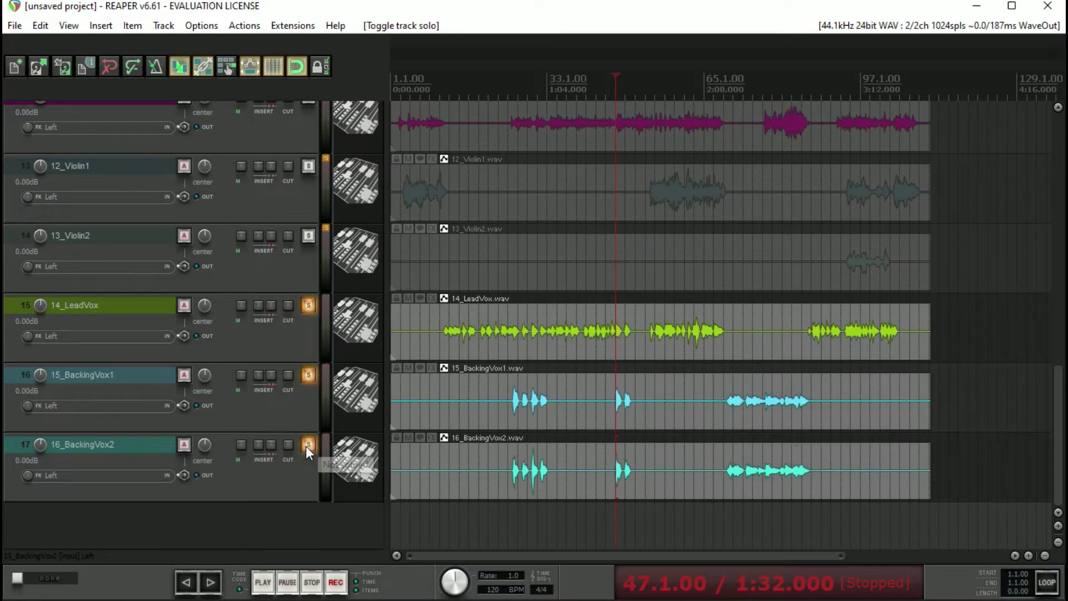
Step: Place the edit cursor at 47.1.00 and play the vocals with the drums from there
left_click(512, 519)
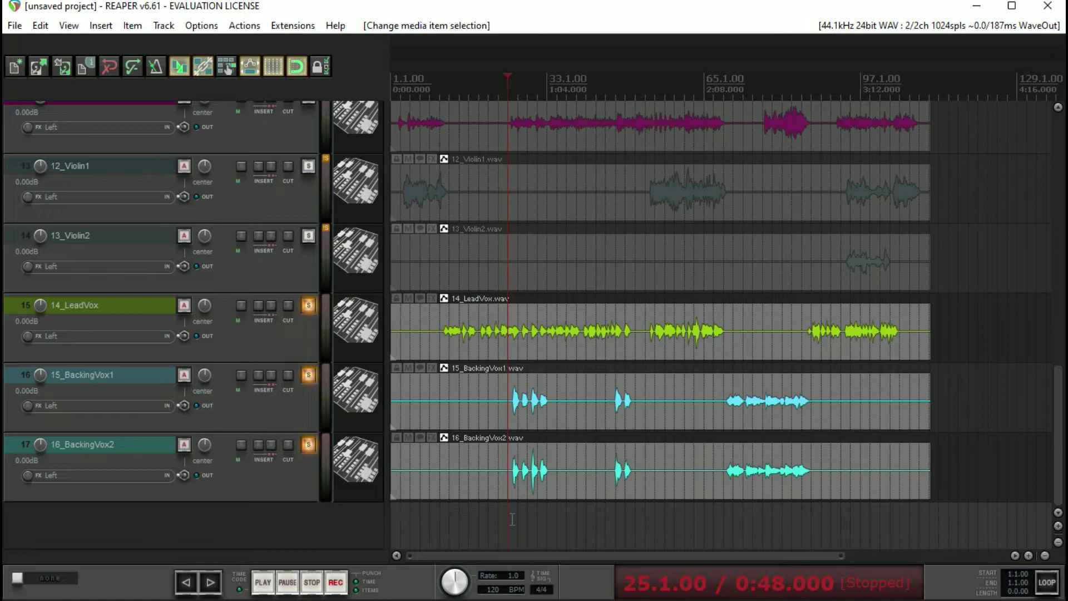
left_click(616, 519)
key("space")
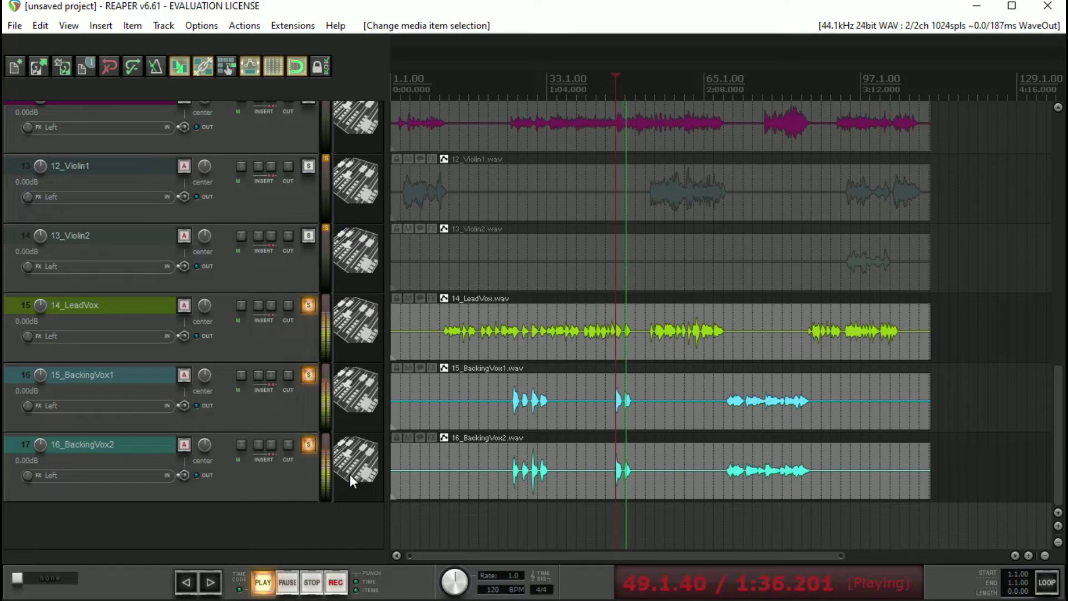
key("space")
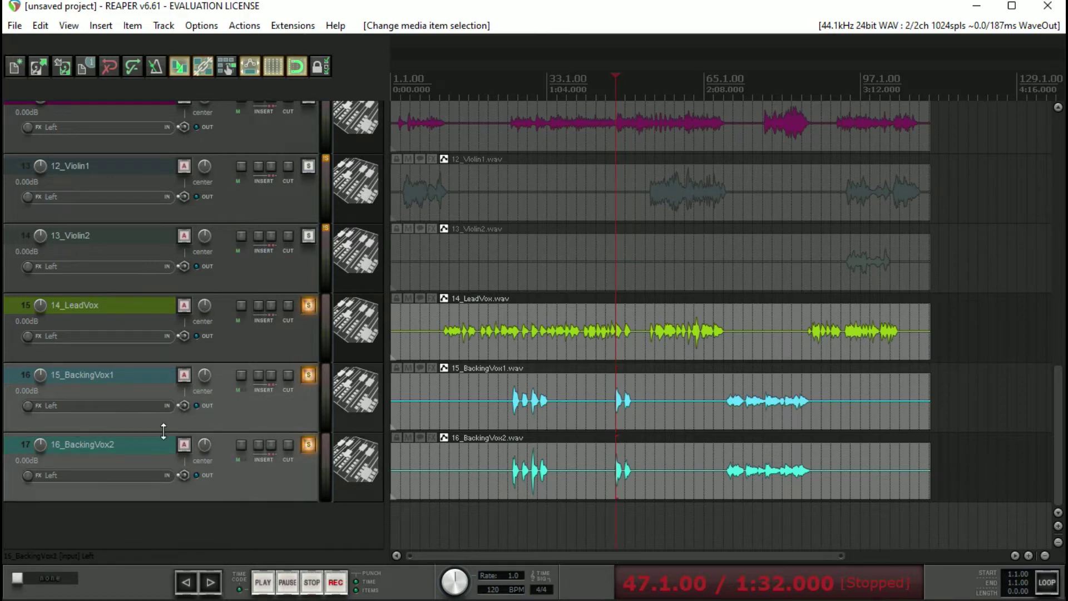
Step: Lower 15_BackingVox1 and 16_BackingVox2 together to -11.53 dB, replaying the passage from bar 47 to judge them against the lead vocal
mouse_move(46, 375)
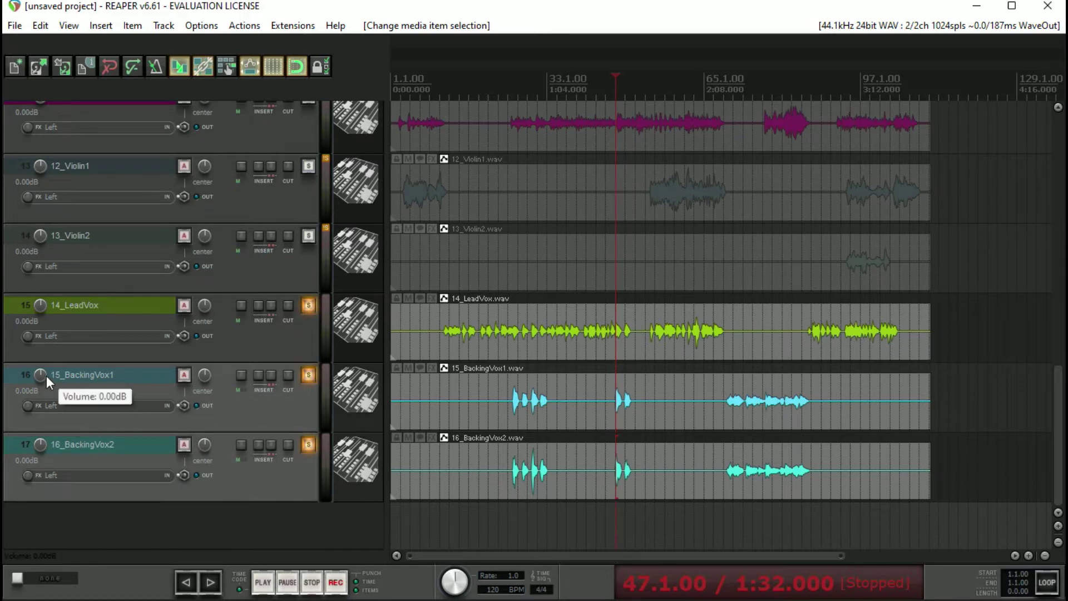
key("space")
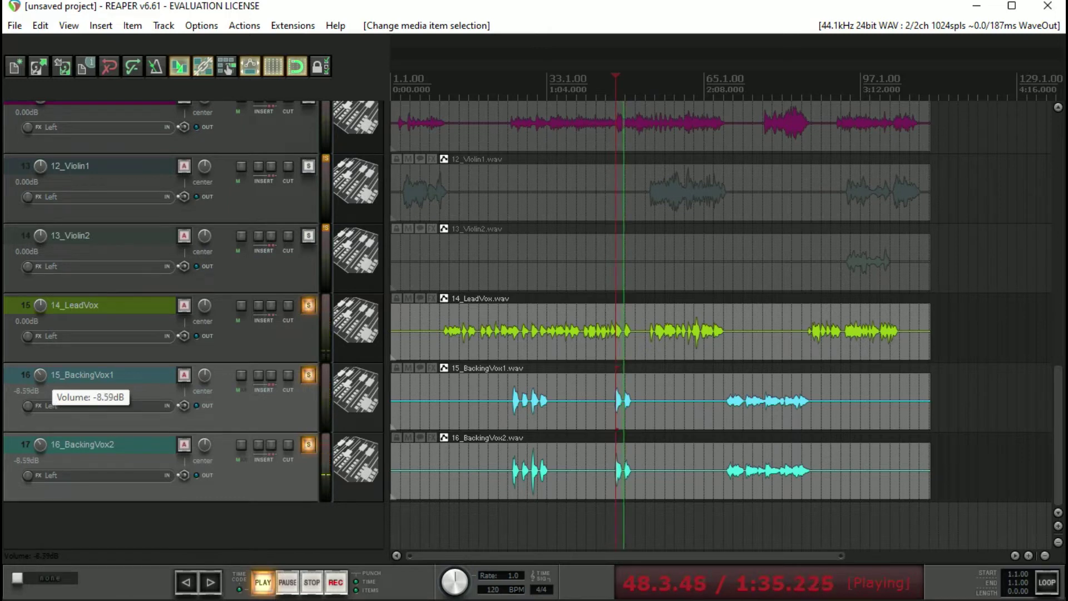
left_click_drag(40, 374, 40, 375)
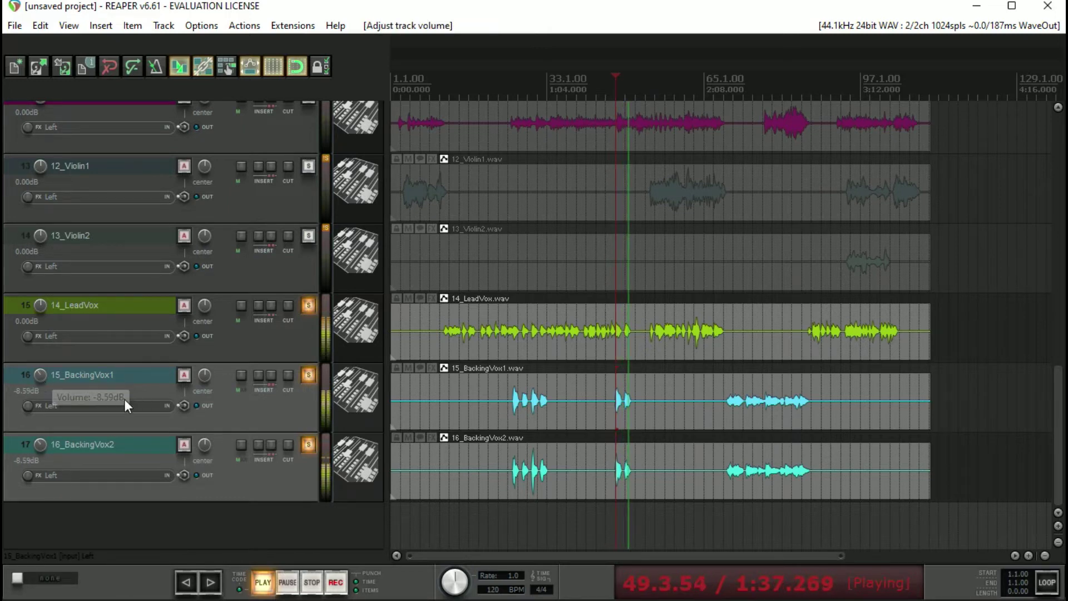
key("space")
key("space")
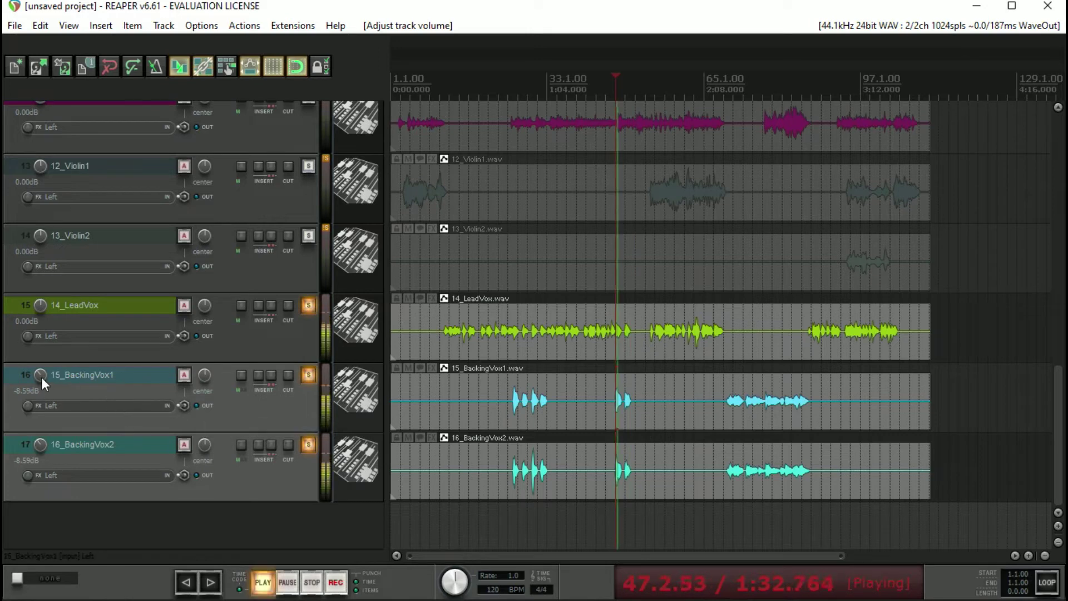
left_click_drag(41, 378, 41, 381)
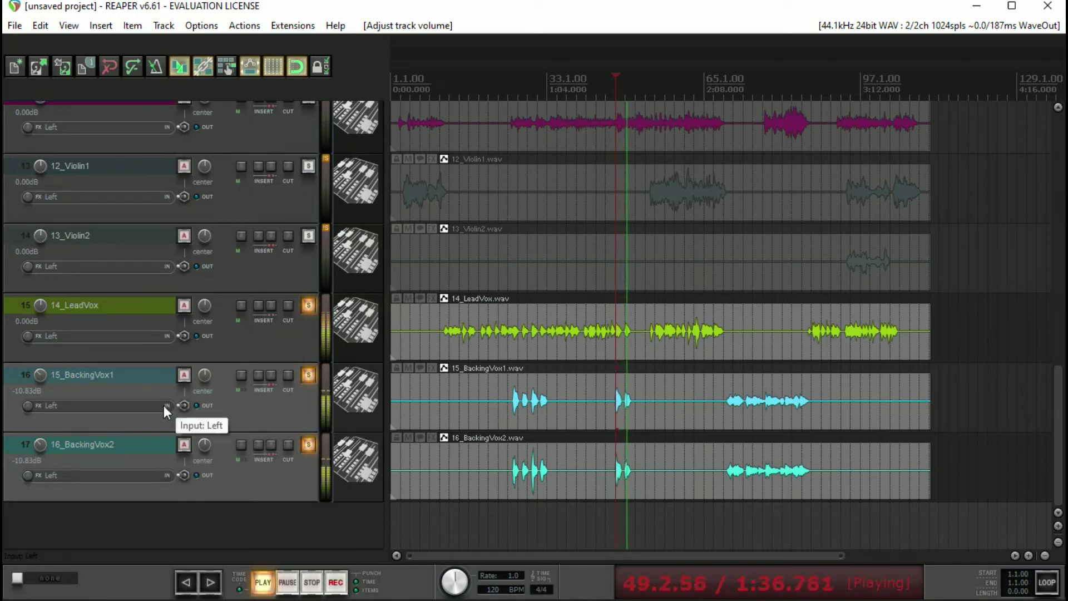
mouse_move(42, 375)
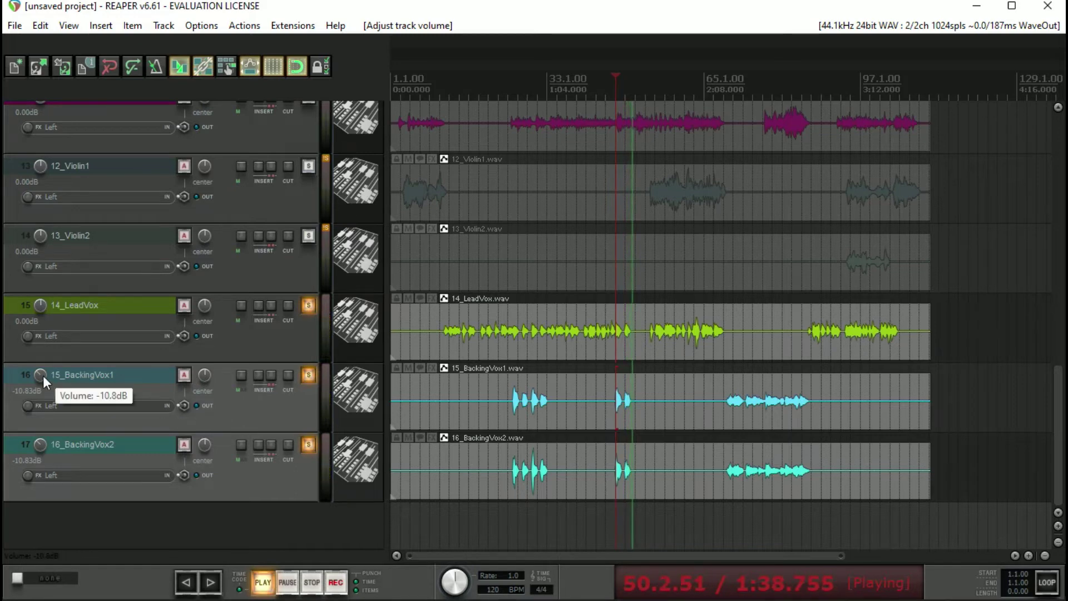
key("space")
key("space")
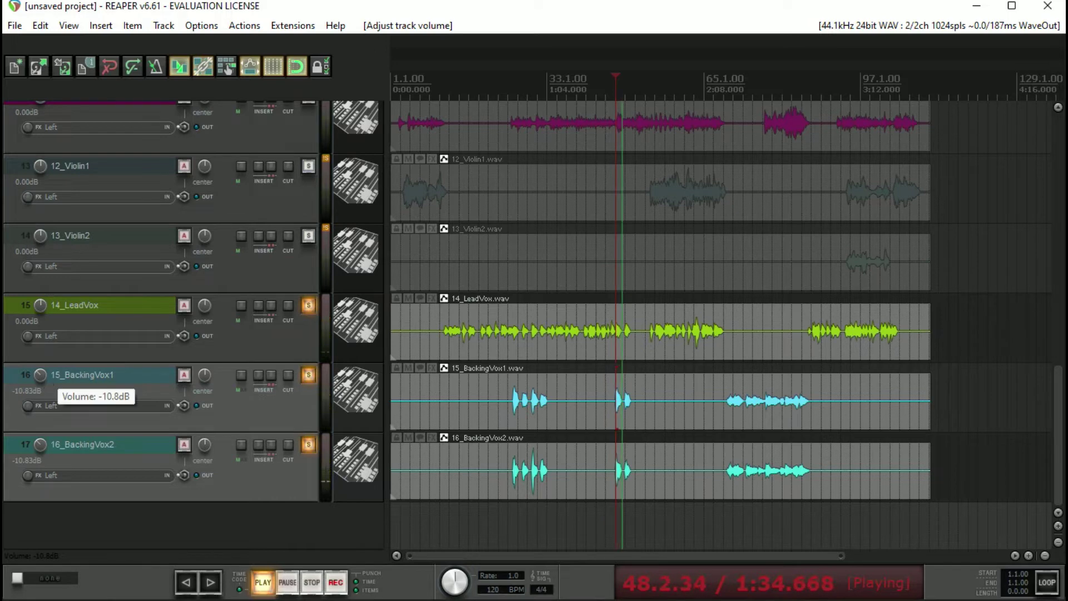
scroll(45, 375, "down", 1)
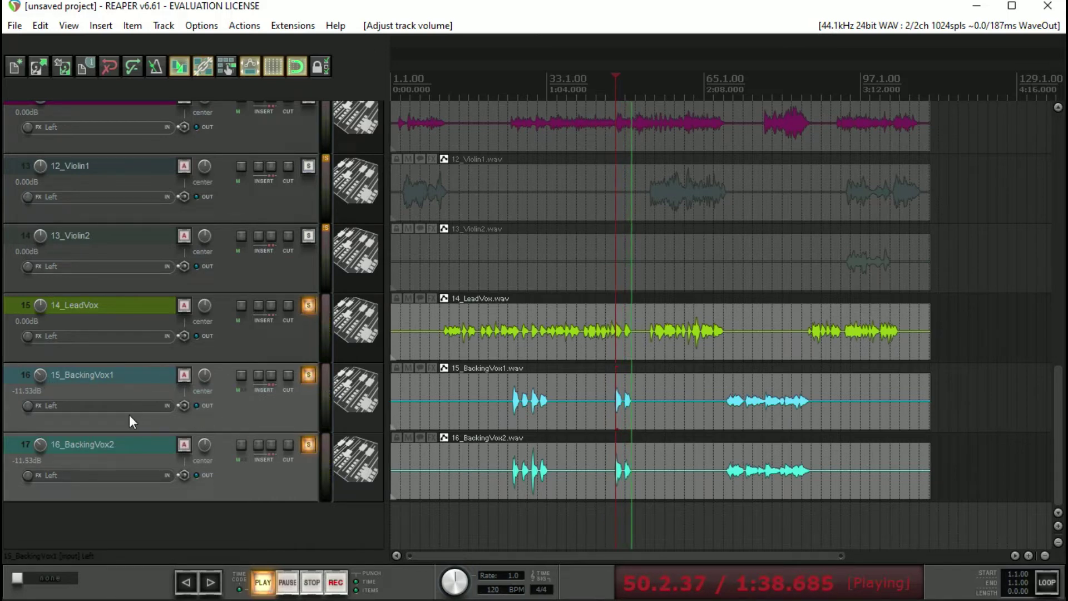
key("space")
key("space")
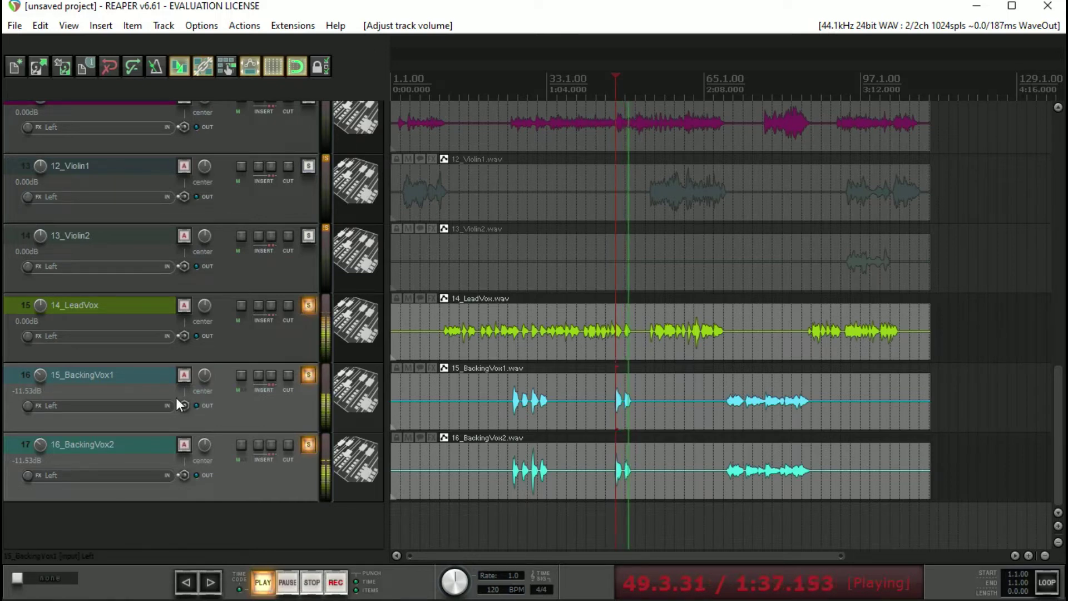
key("space")
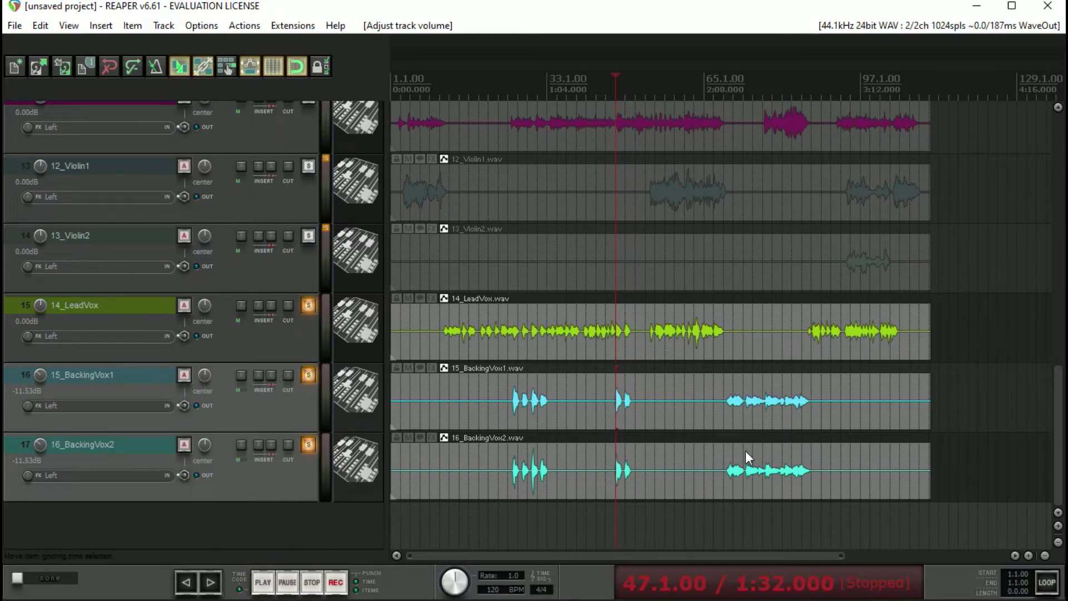
Step: Solo 06_Bass1 as well and lower its volume to -6.46 dB during playback
left_click_drag(1065, 396, 1050, 146)
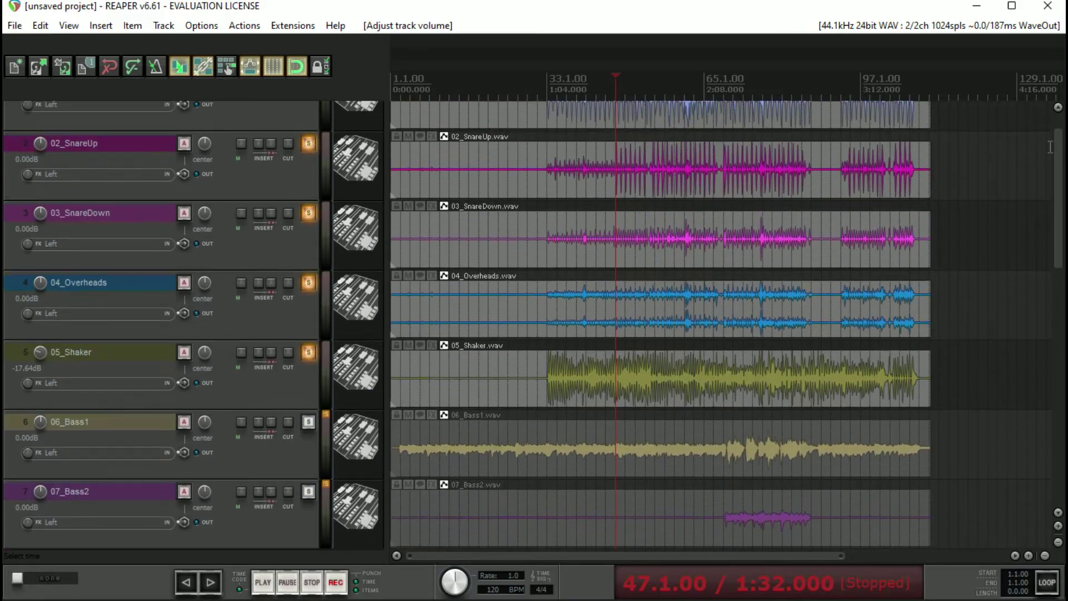
left_click_drag(1060, 248, 1062, 296)
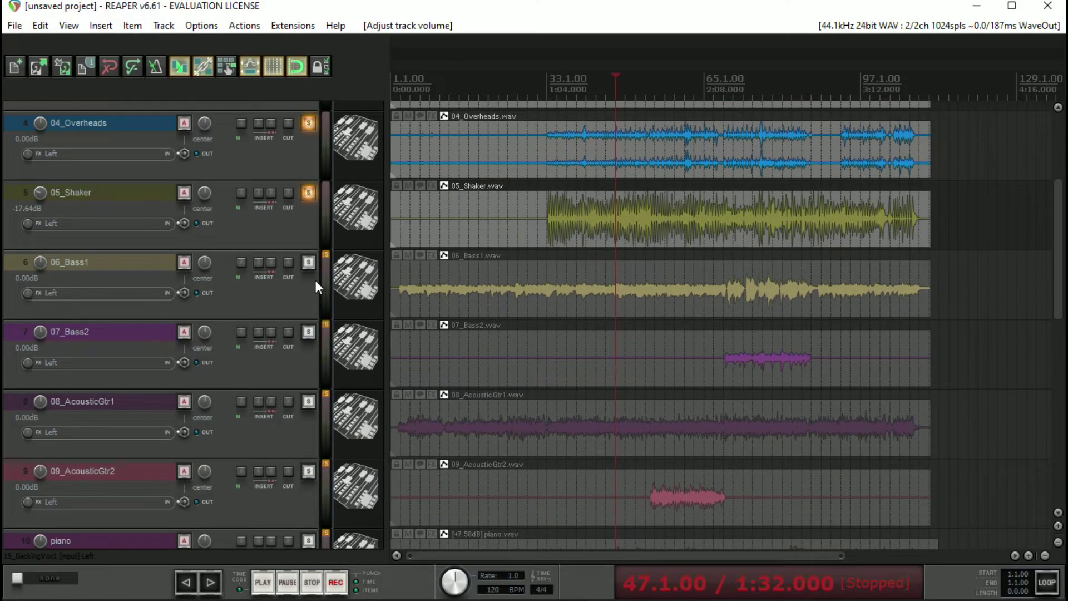
left_click(308, 261)
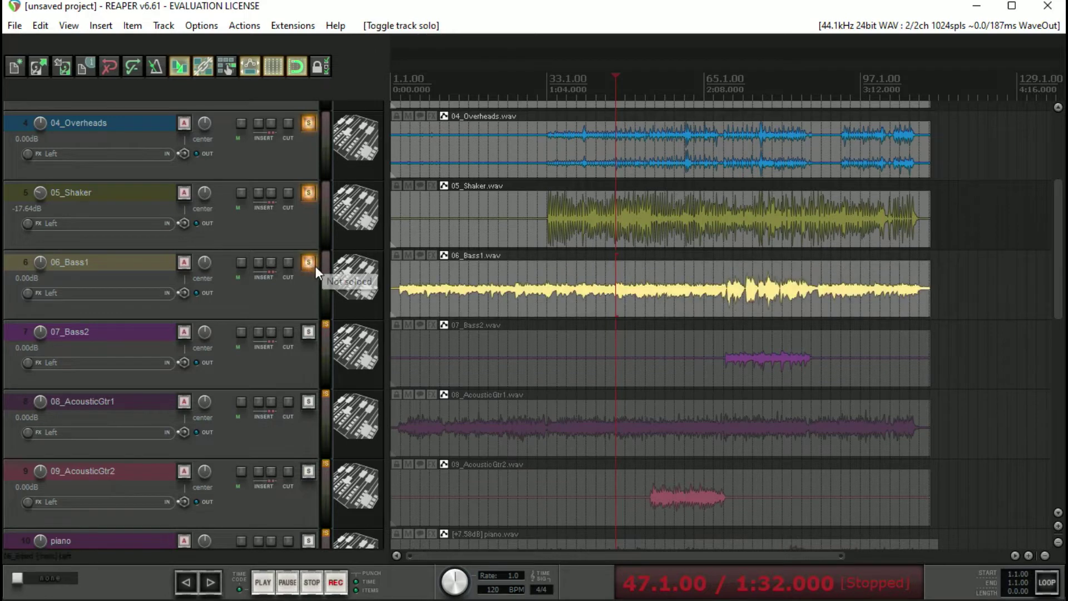
key("space")
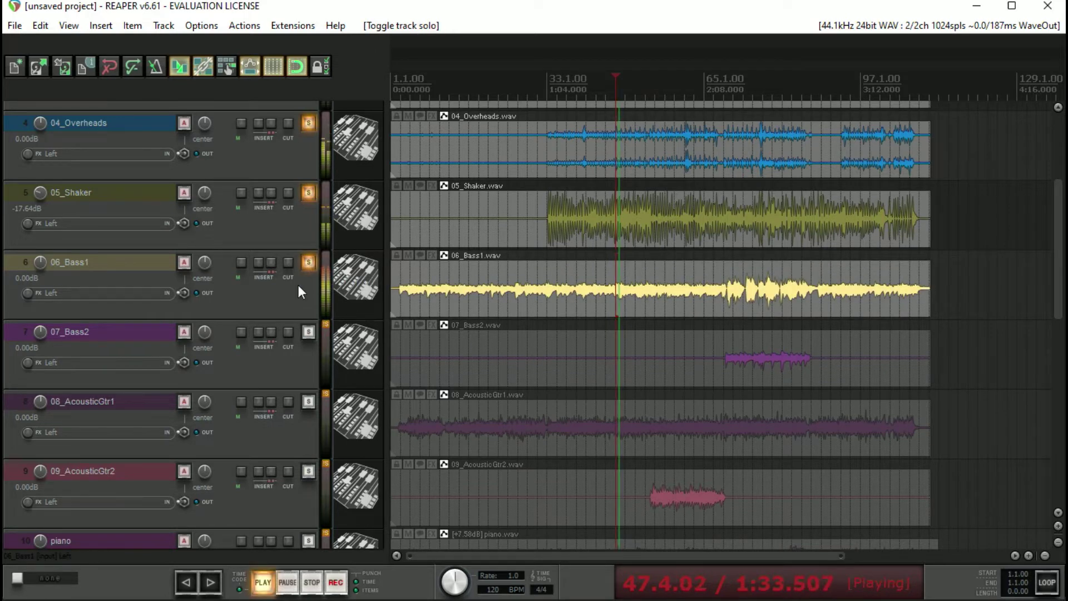
left_click_drag(43, 265, 42, 285)
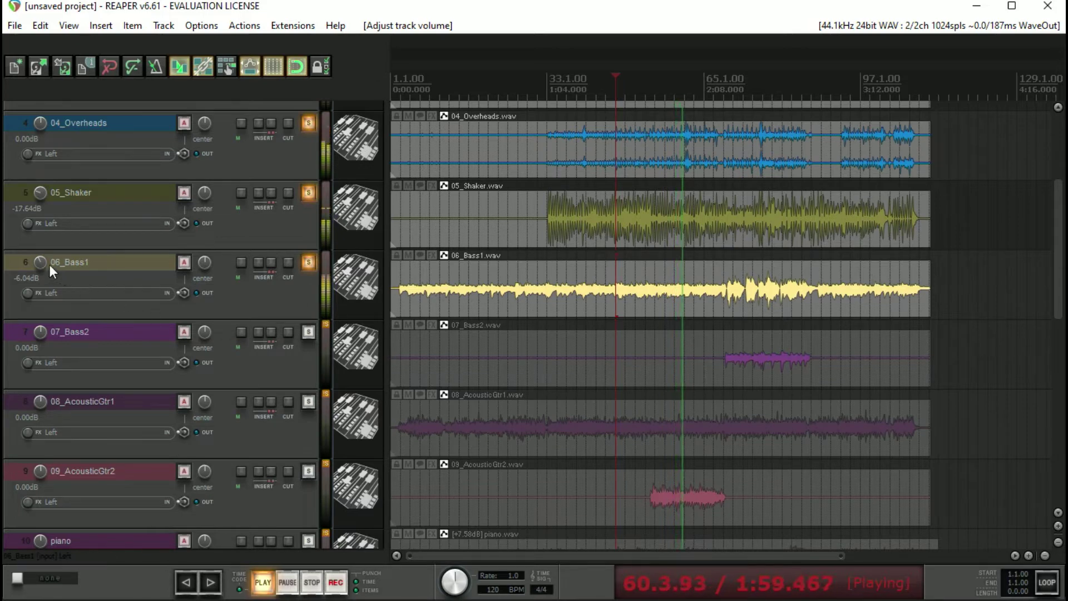
scroll(43, 262, "down", 2)
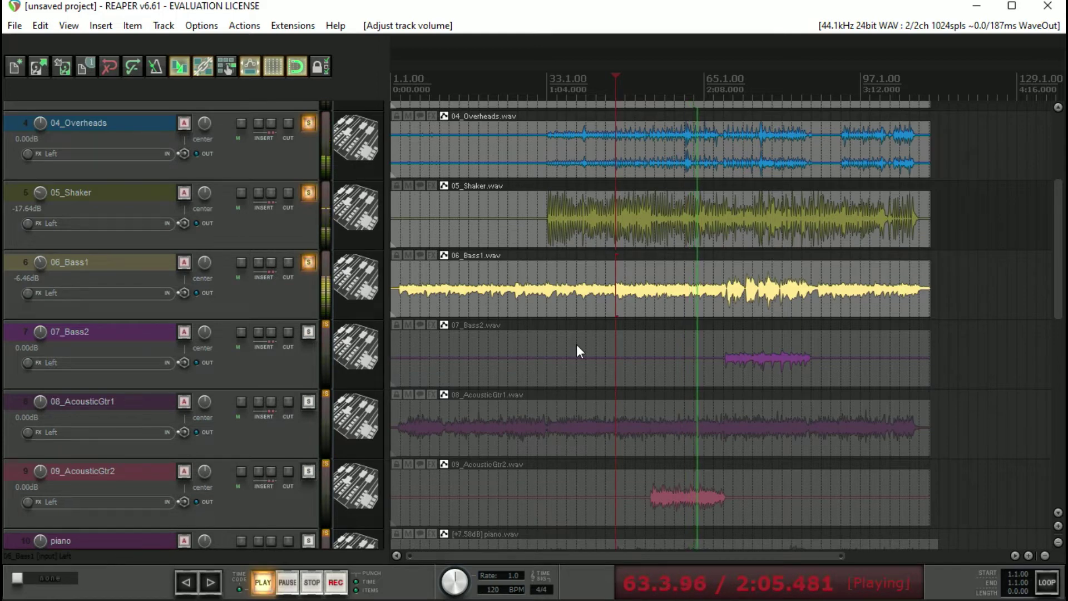
key("space")
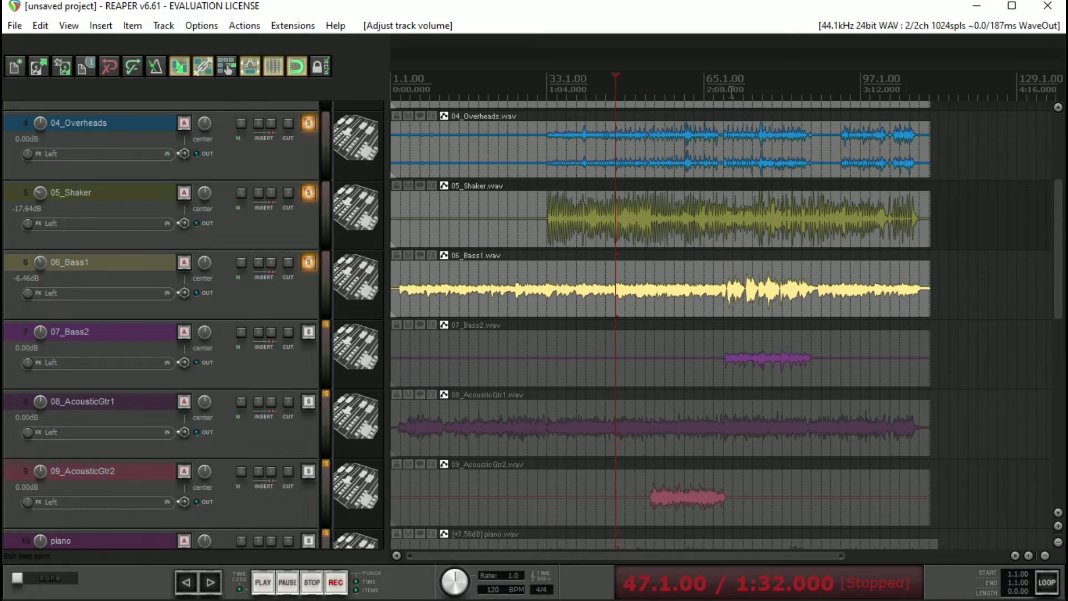
Step: Add 07_Bass2 to the solo group and lower its volume to -6.25 dB while playing from 71.1.00
left_click(309, 332)
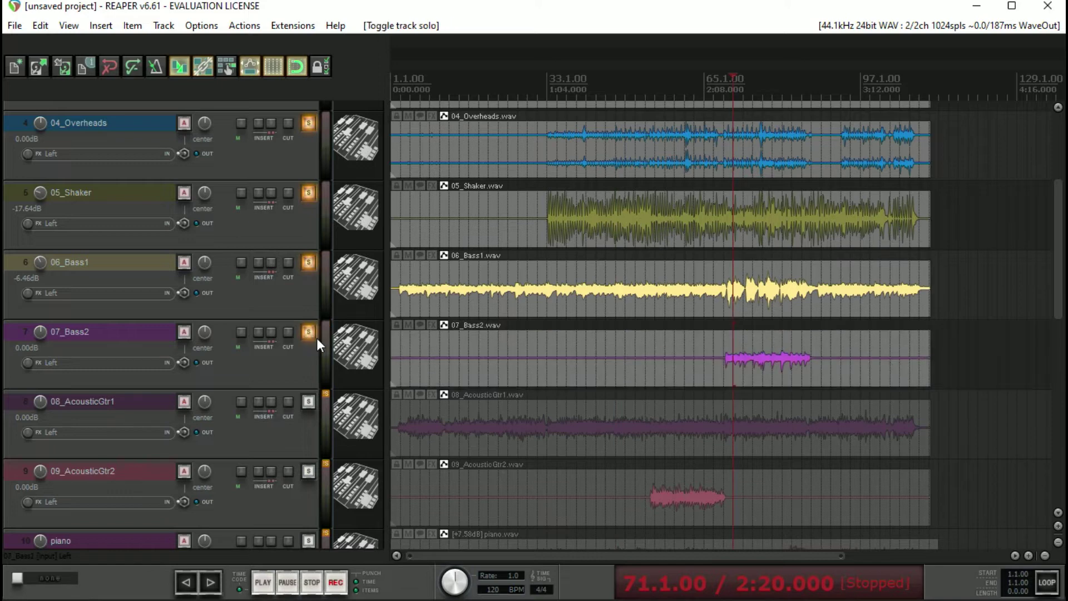
key("space")
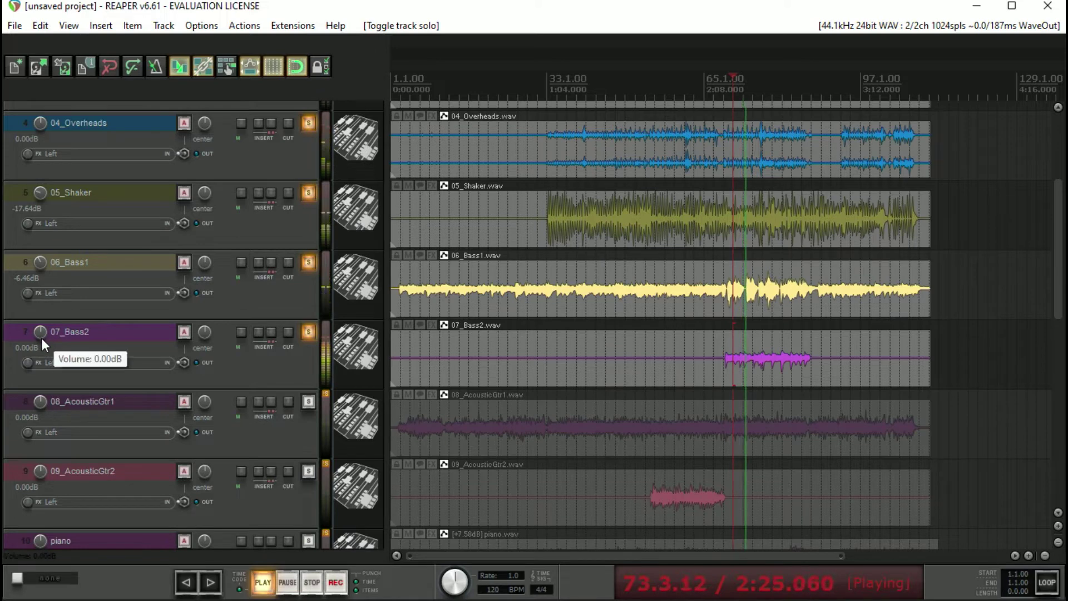
left_click_drag(41, 335, 42, 372)
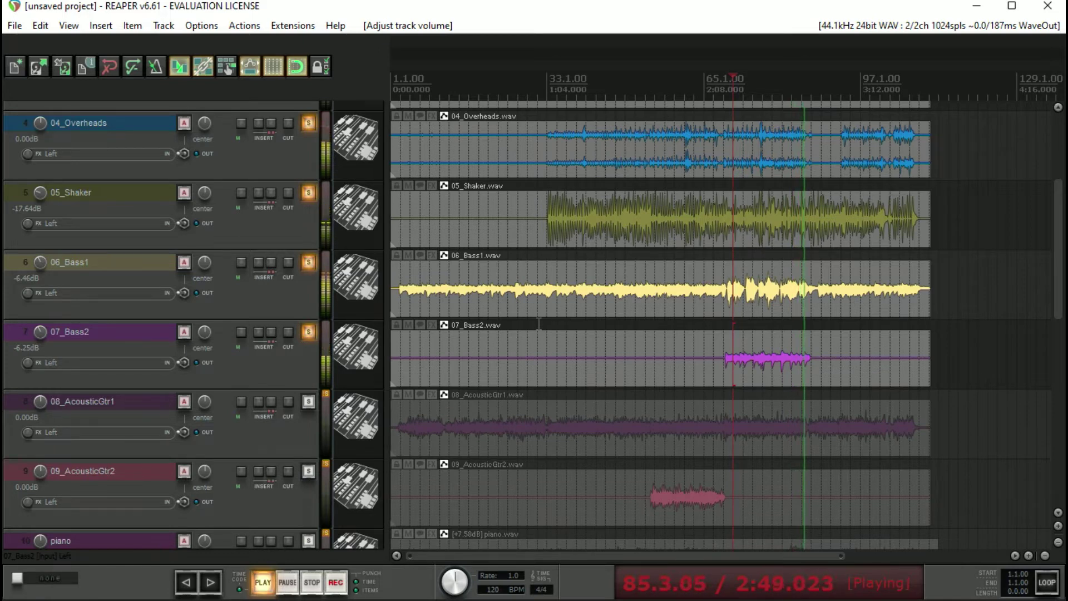
key("space")
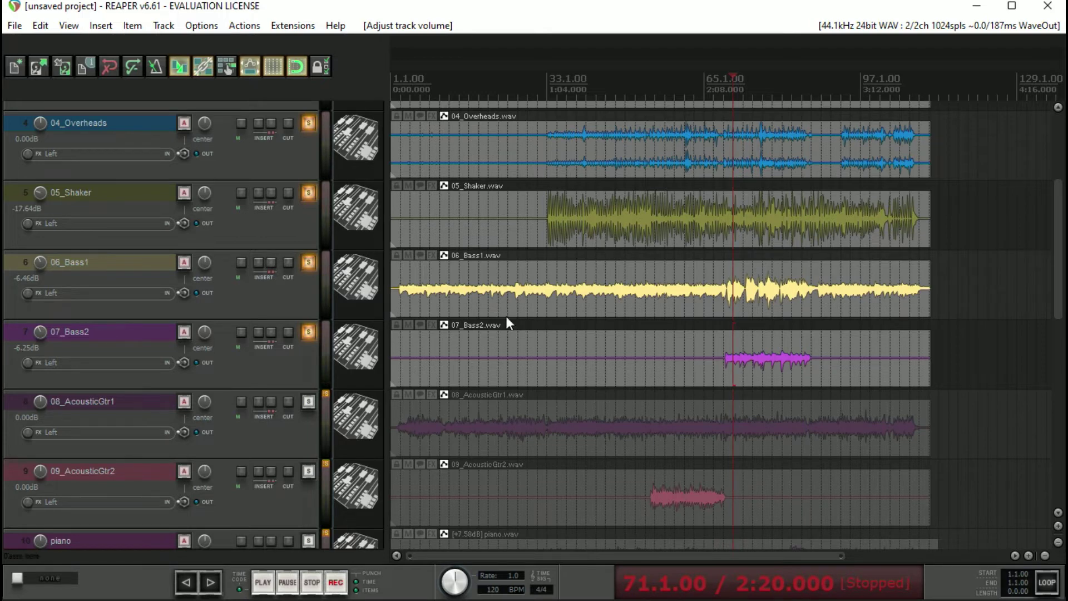
Step: Solo 08_AcousticGtr1 as well and lower its volume to -7.51 dB while playing from 71.1.00
left_click(310, 400)
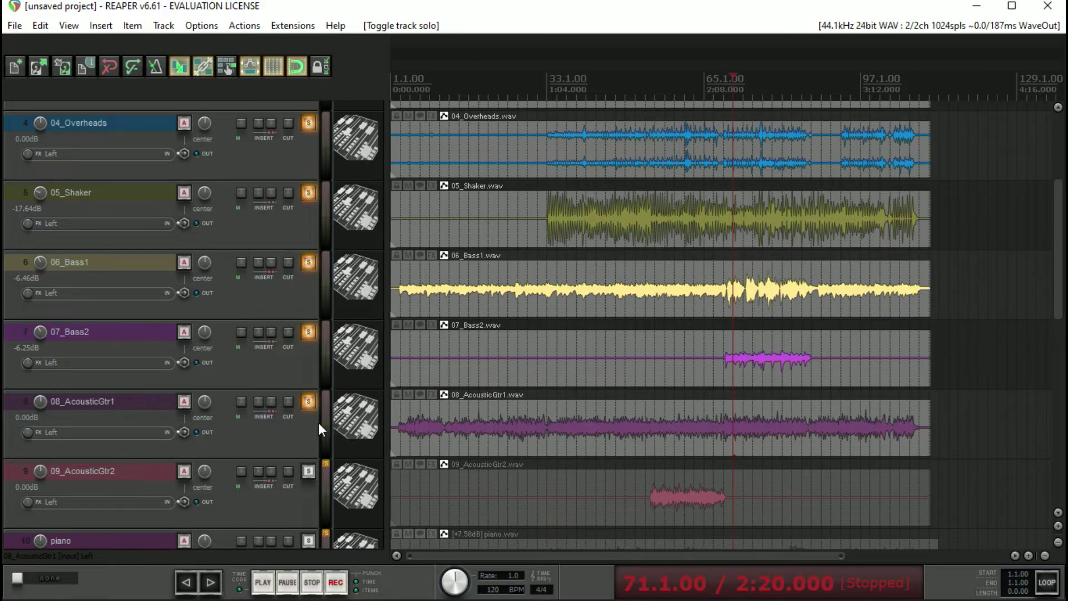
key("space")
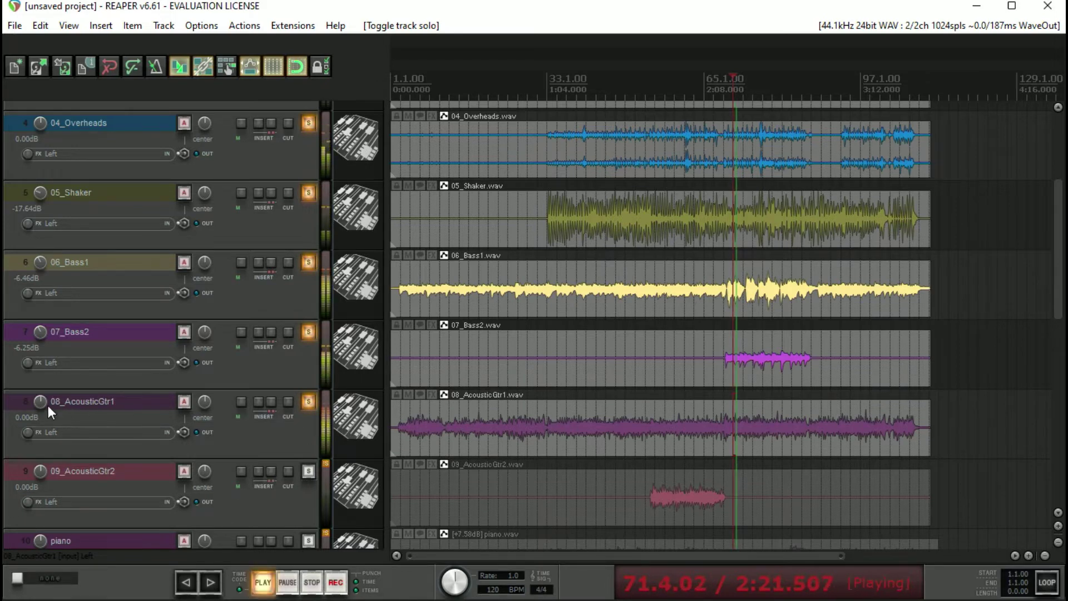
left_click_drag(41, 402, 41, 427)
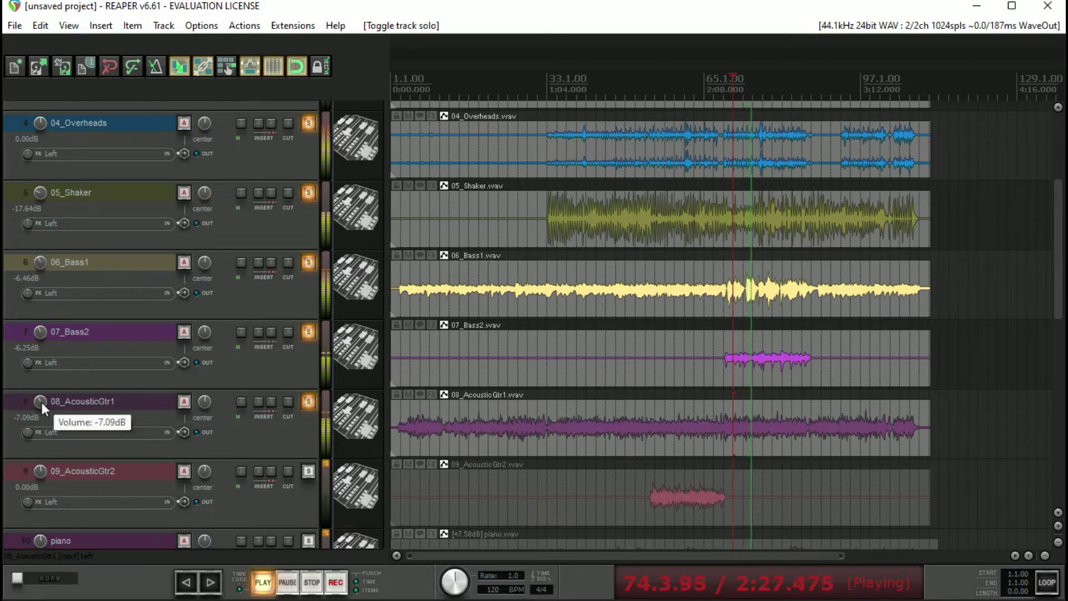
scroll(44, 402, "down", 1)
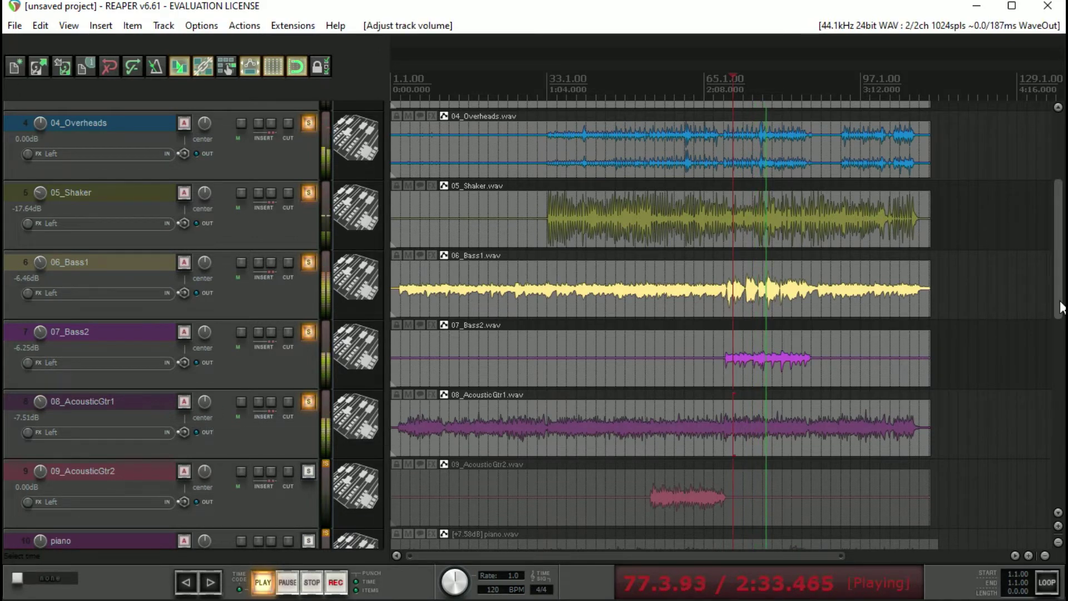
mouse_move(1060, 302)
left_mouse_down()
mouse_move(1059, 239)
mouse_move(1059, 310)
left_mouse_up()
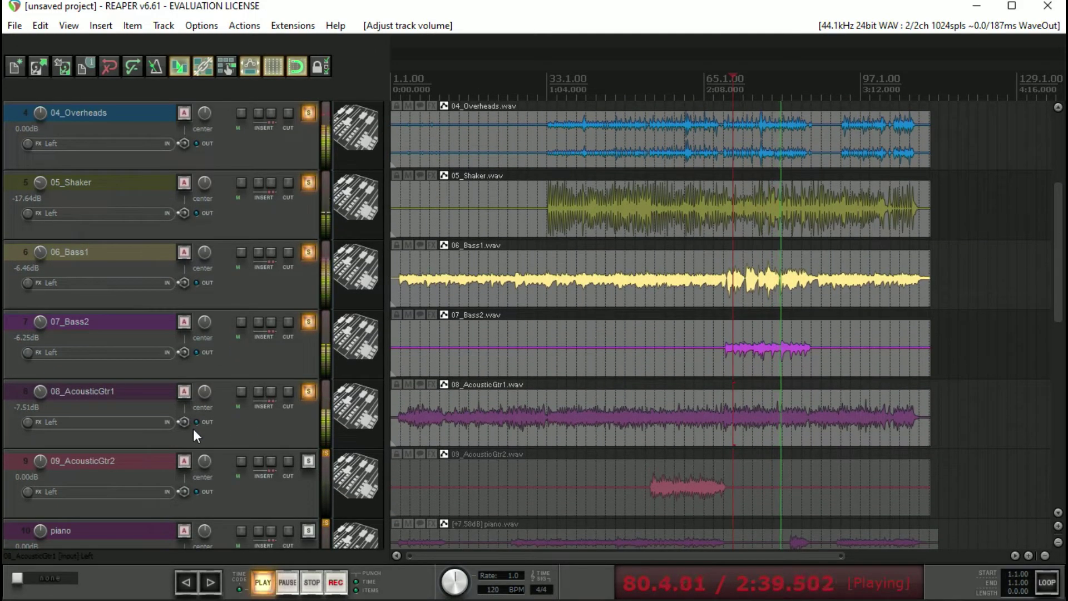
mouse_move(45, 393)
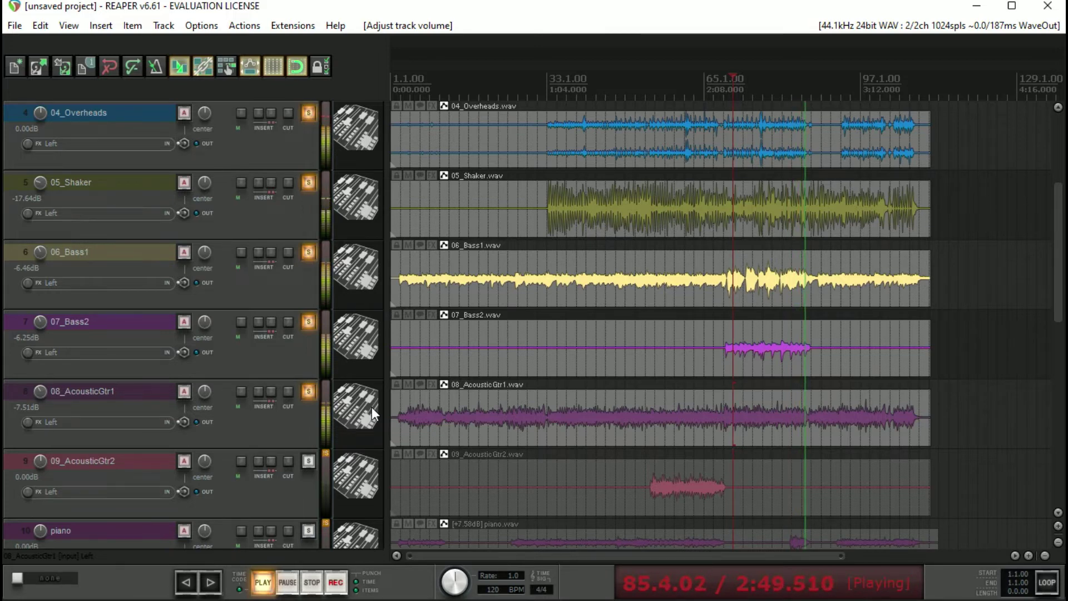
key("space")
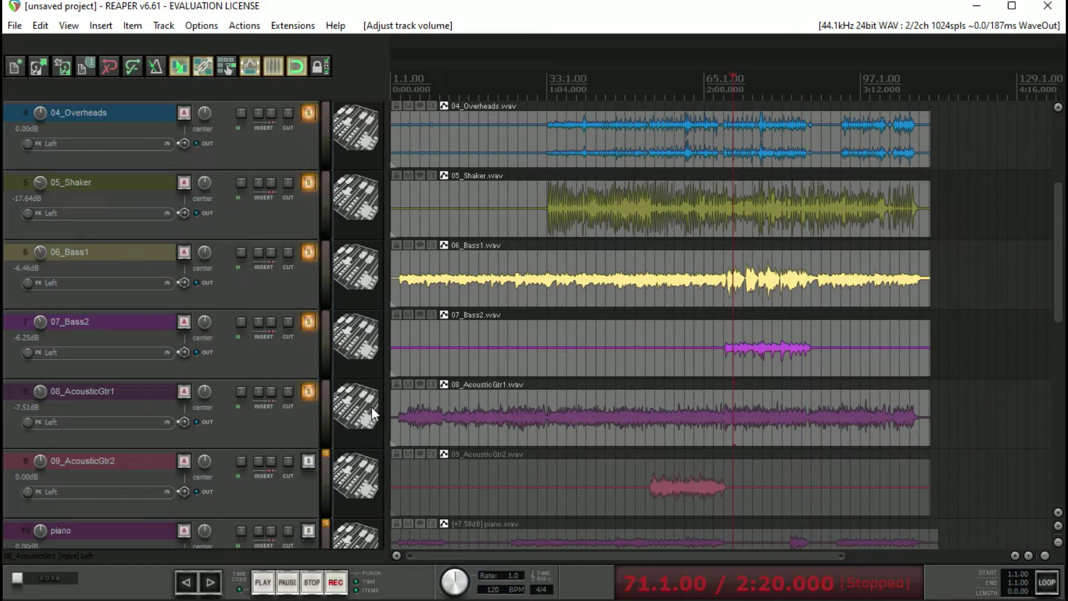
Step: Play the soloed tracks from 47.1.00 to judge the acoustic guitar and drums against the vocals
left_click_drag(1065, 278, 1065, 471)
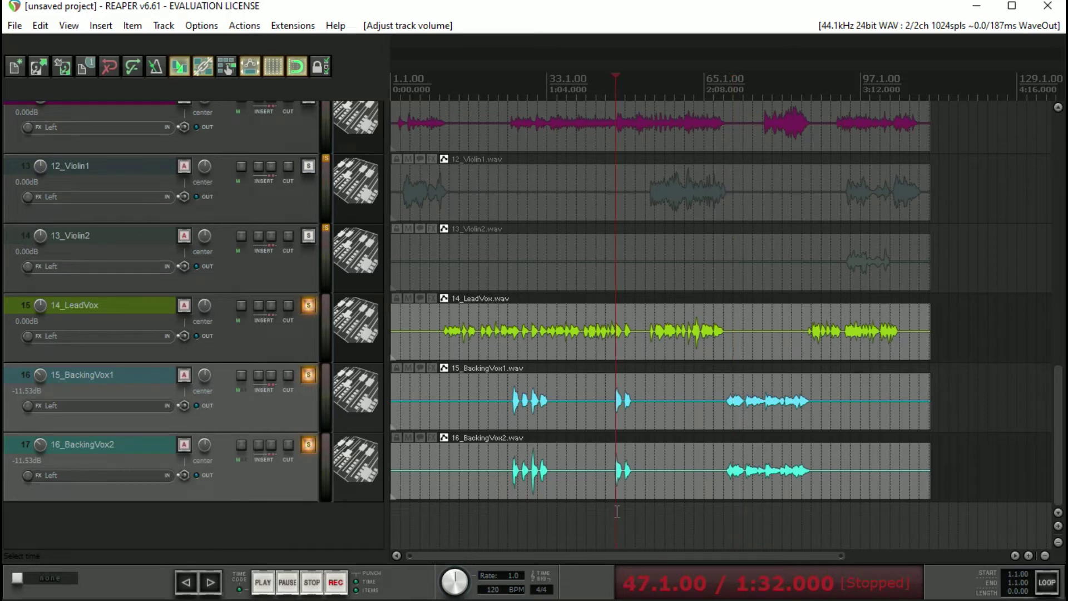
key("space")
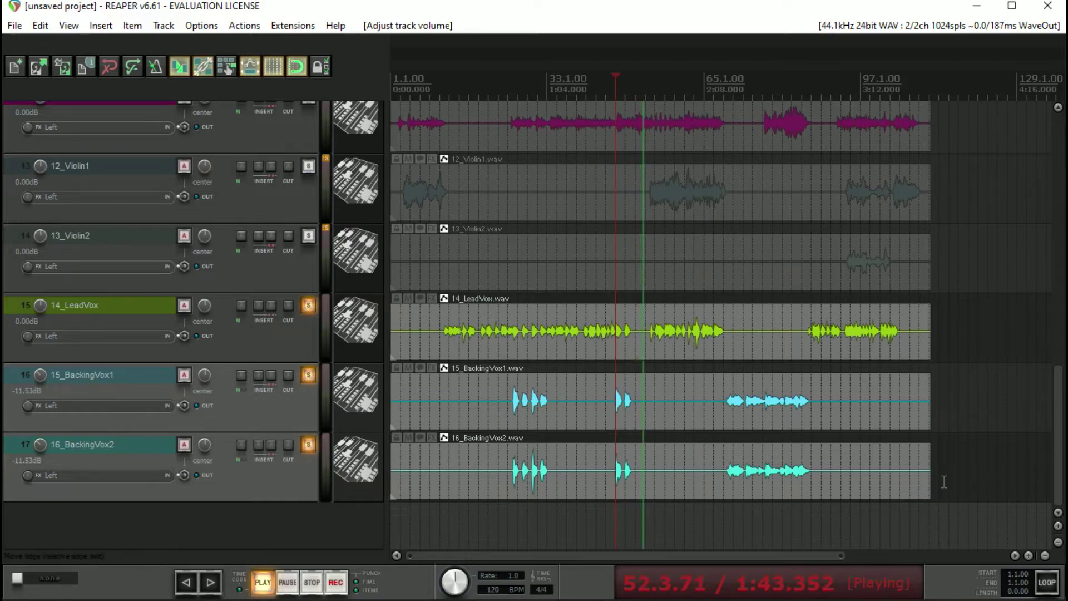
left_click_drag(1057, 474, 1058, 225)
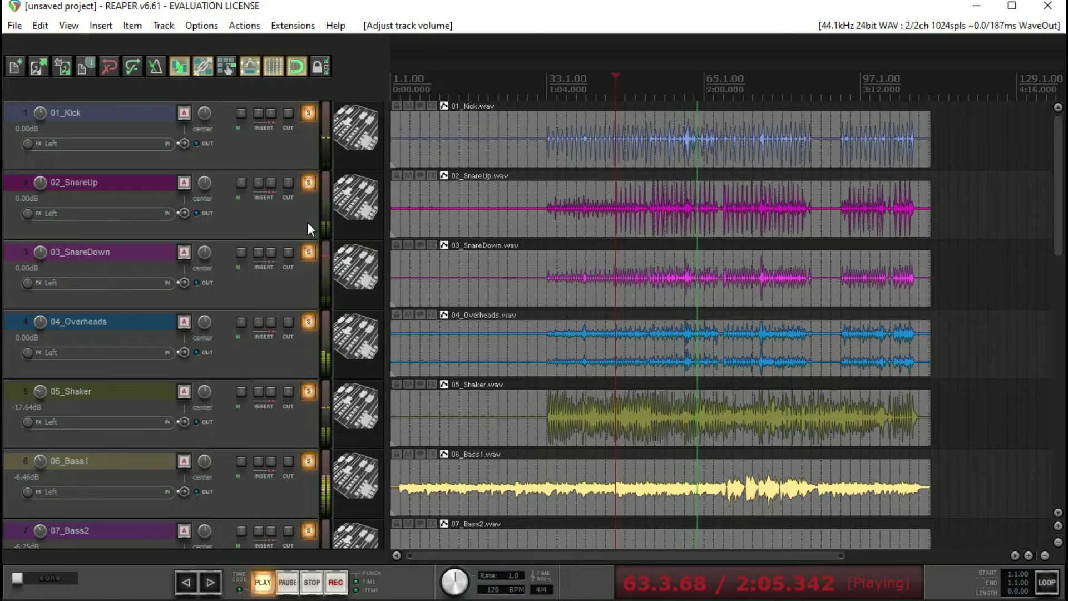
key("space")
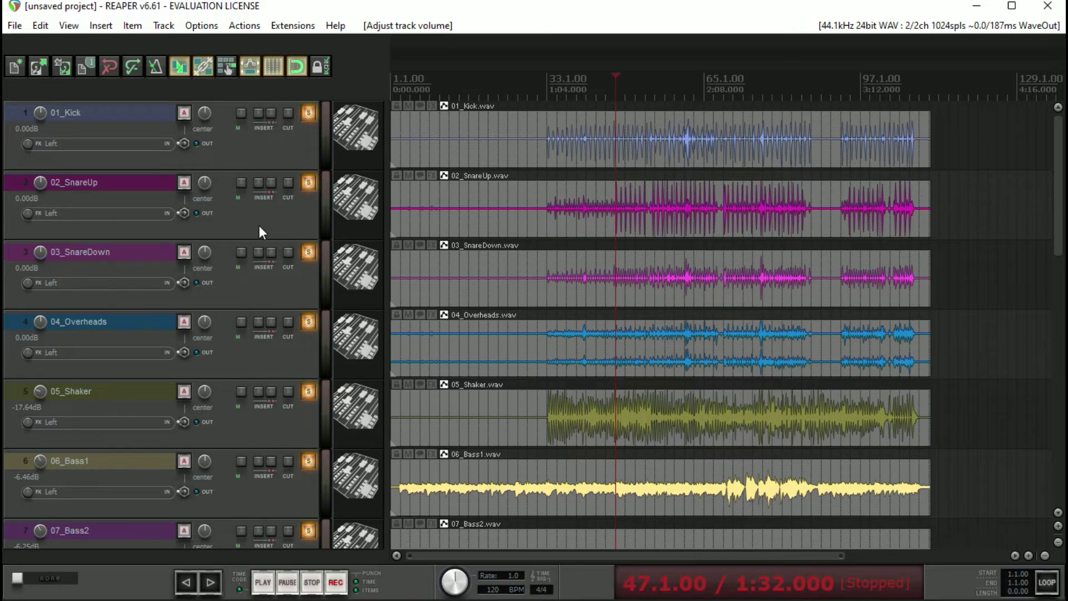
Step: Select 02_SnareUp and 03_SnareDown and lower both together to -5.84 dB while playing from 47.1.00
key("space")
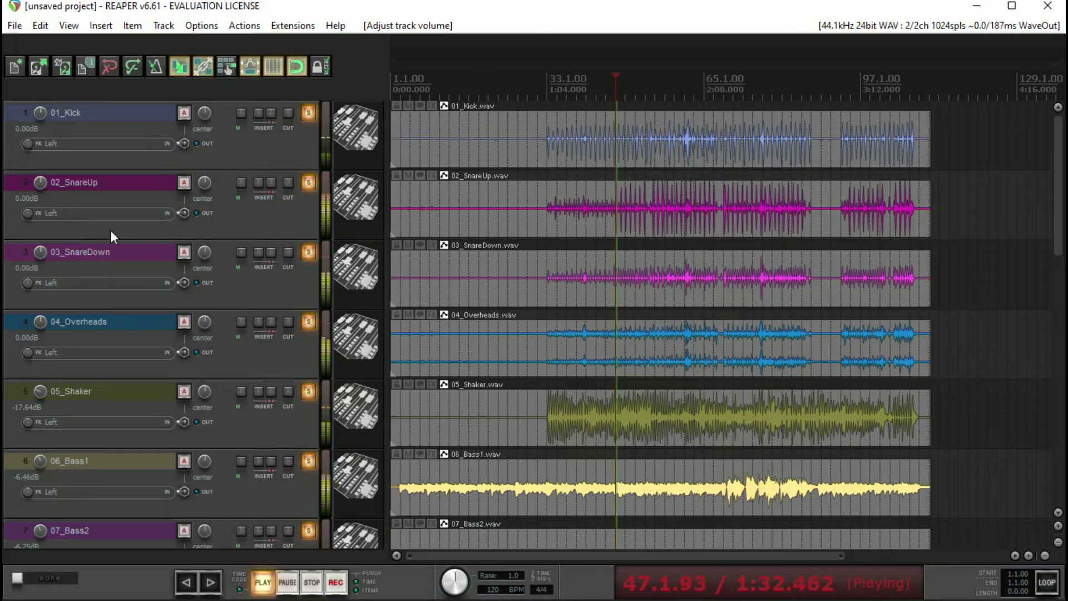
left_click(225, 223)
left_click(237, 285)
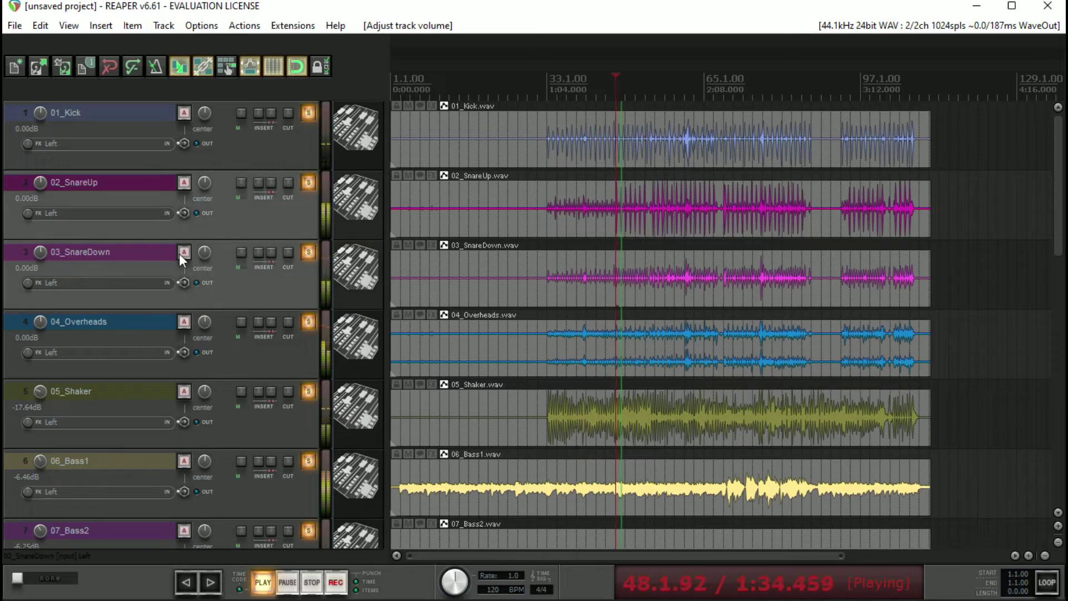
mouse_move(53, 213)
left_click_drag(40, 182, 40, 211)
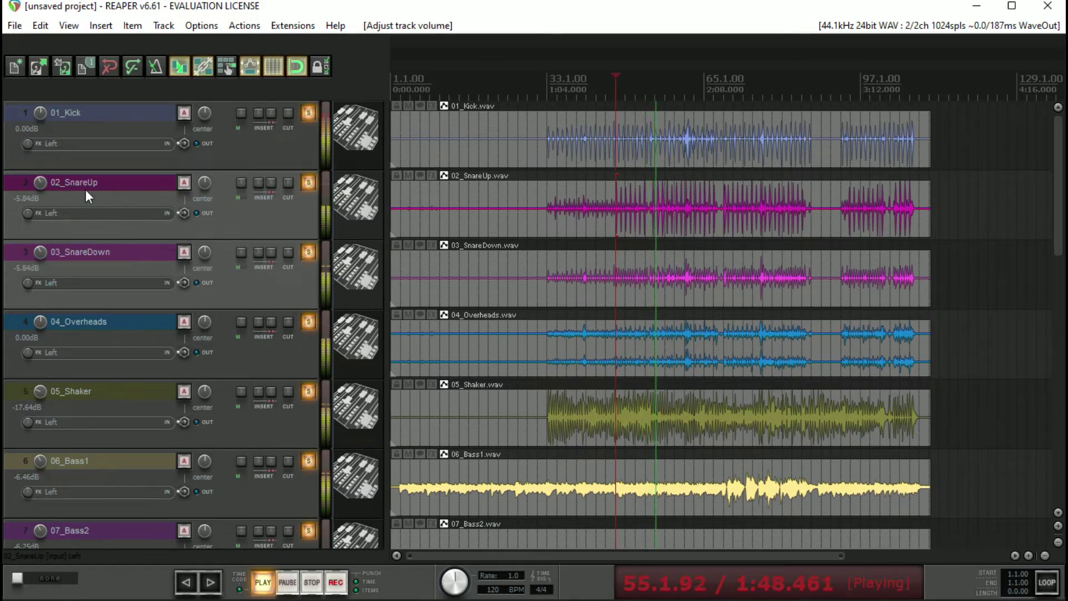
left_click_drag(45, 185, 59, 192)
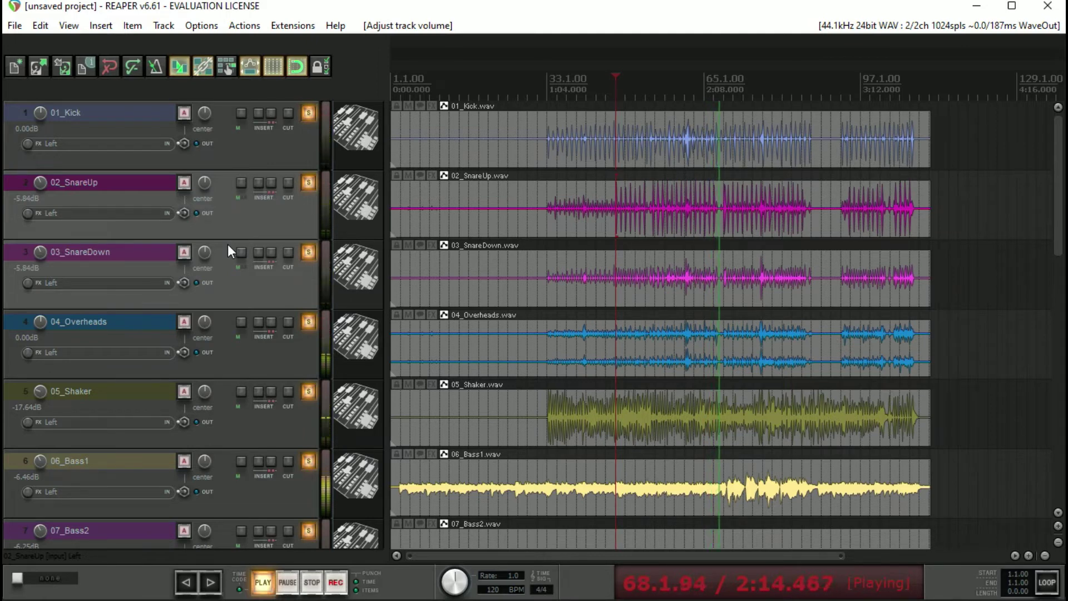
key("space")
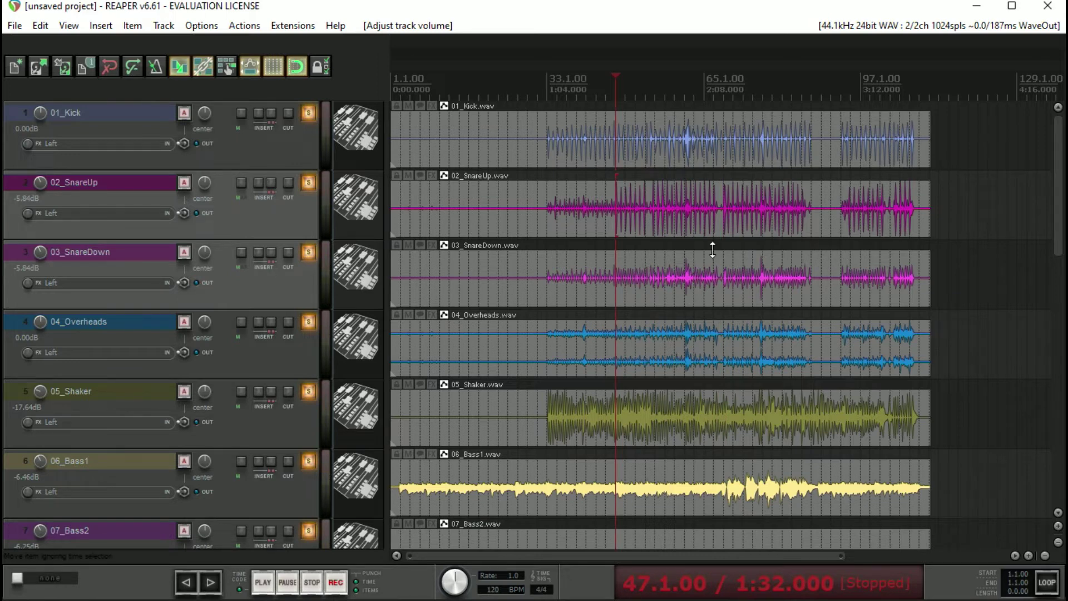
Step: Move the edit cursor to 61.1.00 and lower 04_Overheads to -6.25 dB during playback
left_click(681, 97)
key("space")
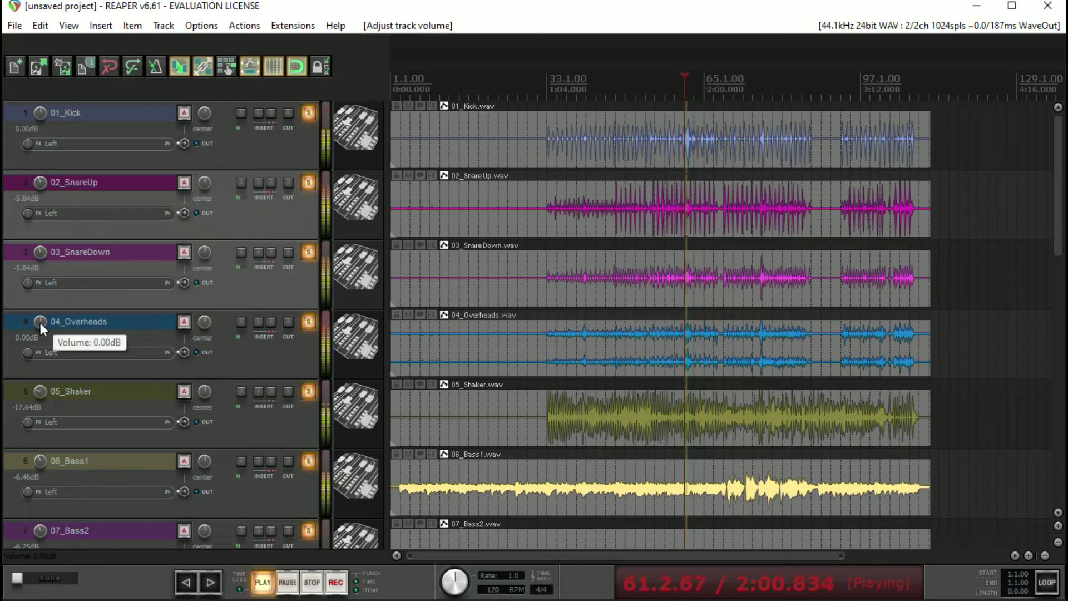
left_click_drag(40, 322, 41, 343)
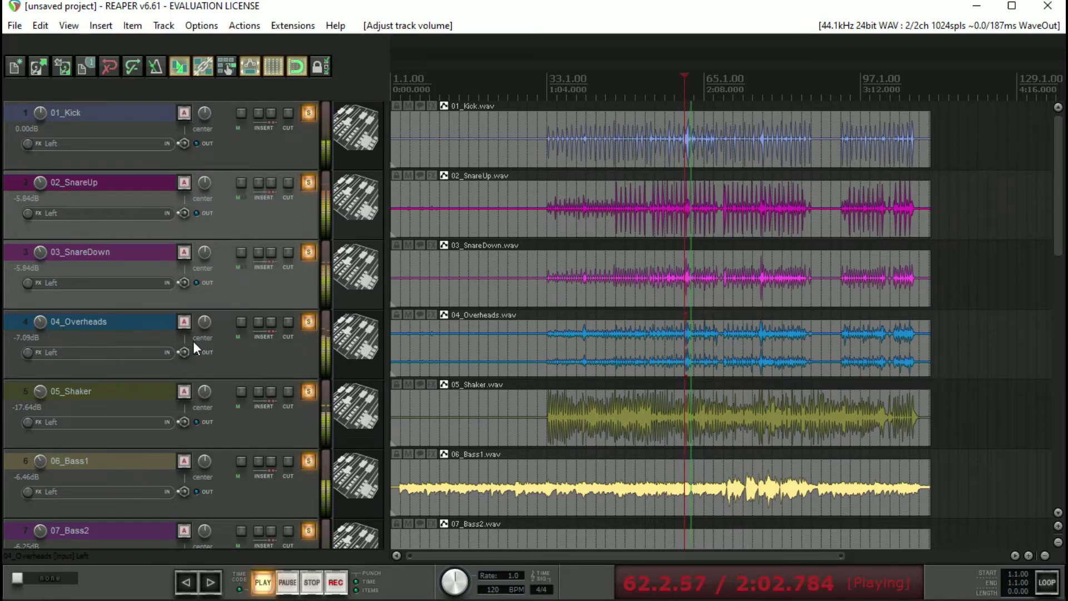
left_click_drag(45, 318, 51, 318)
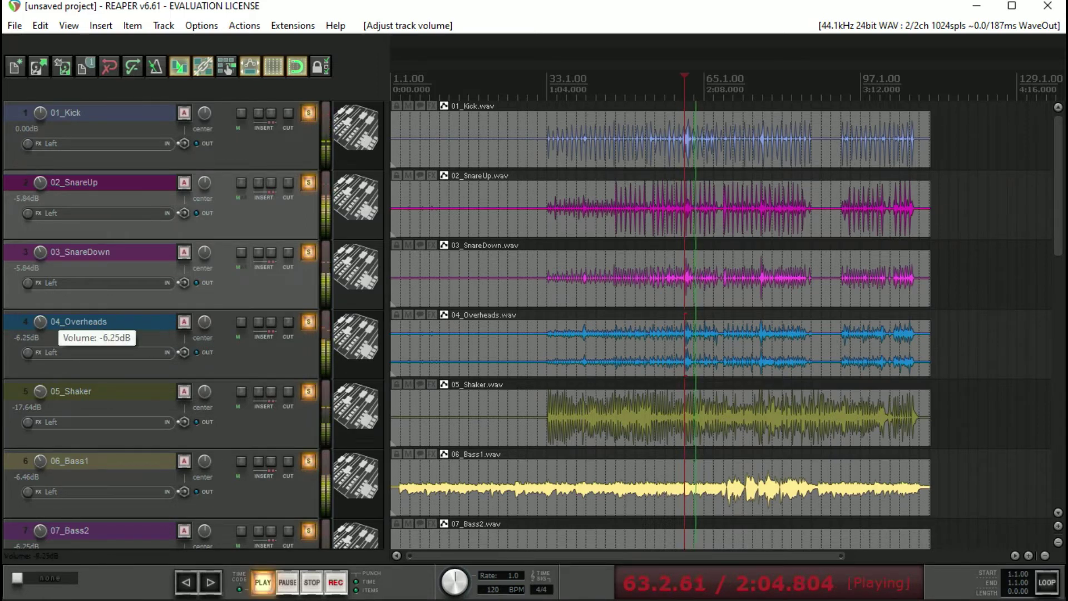
Step: Replay the passage from 61.1.00 several times to judge the overheads level against the rest of the mix
key("space")
key("space")
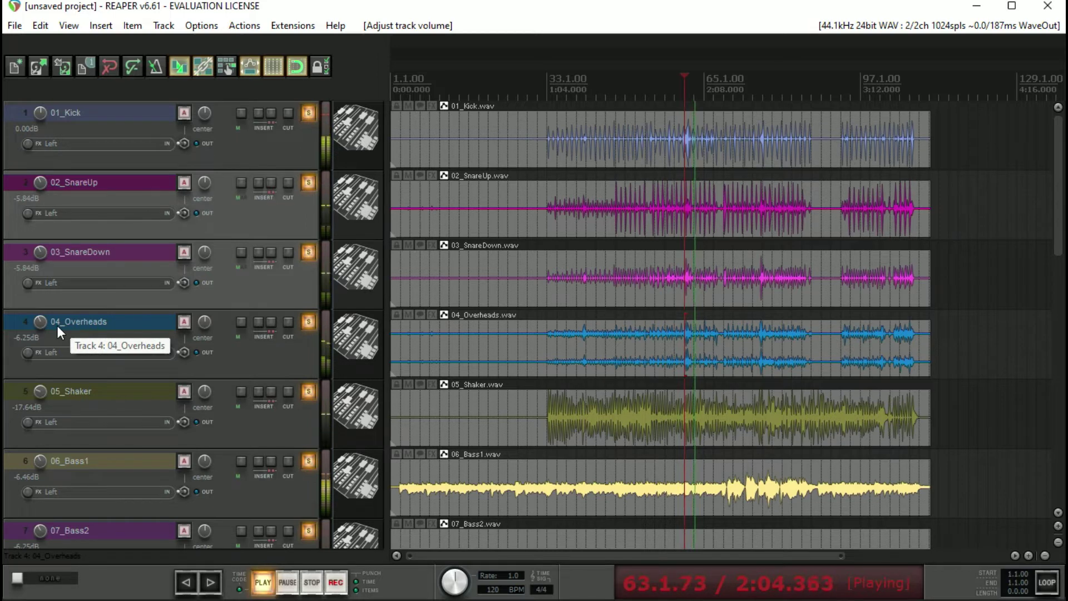
key("space")
key("space")
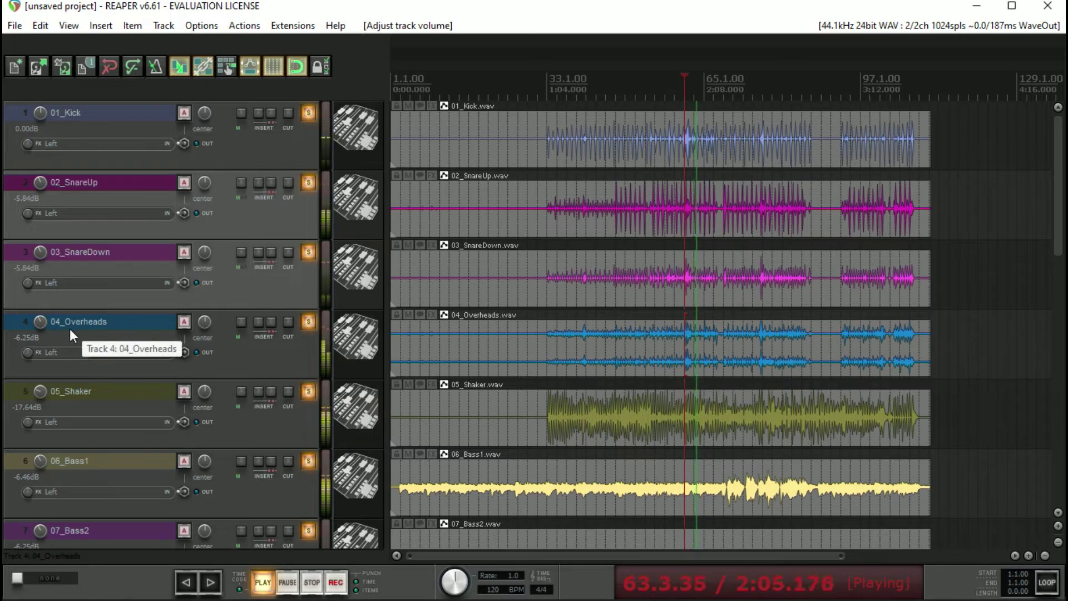
mouse_move(40, 322)
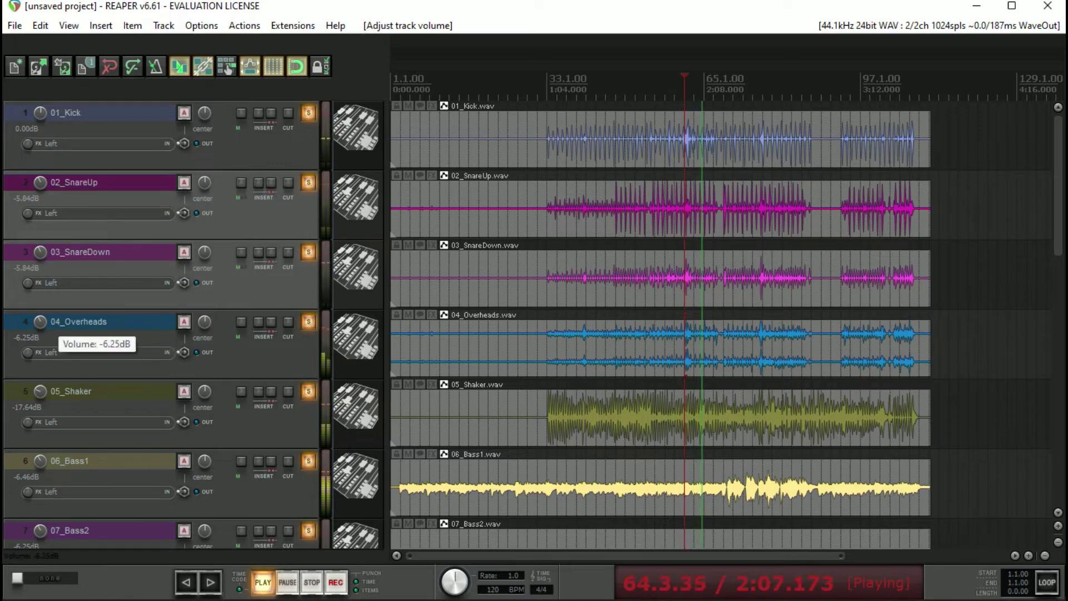
key("space")
key("space")
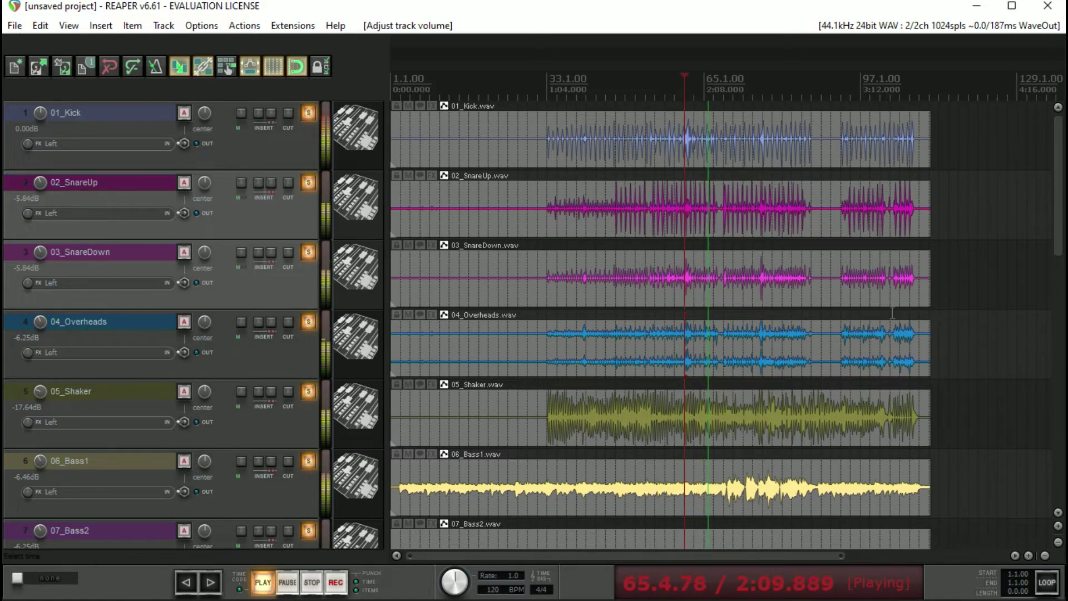
key("space")
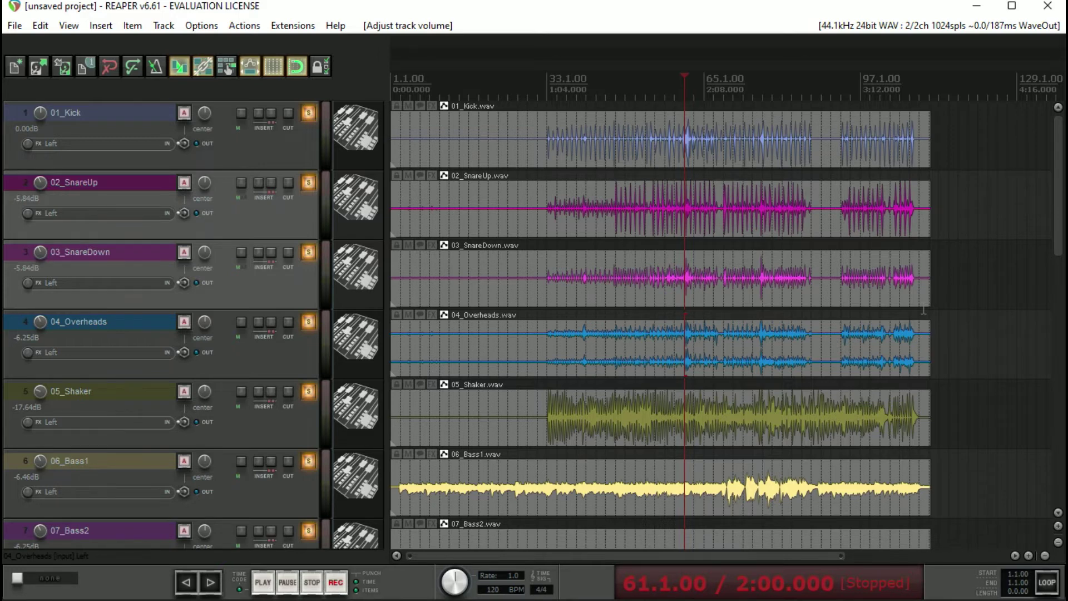
key("space")
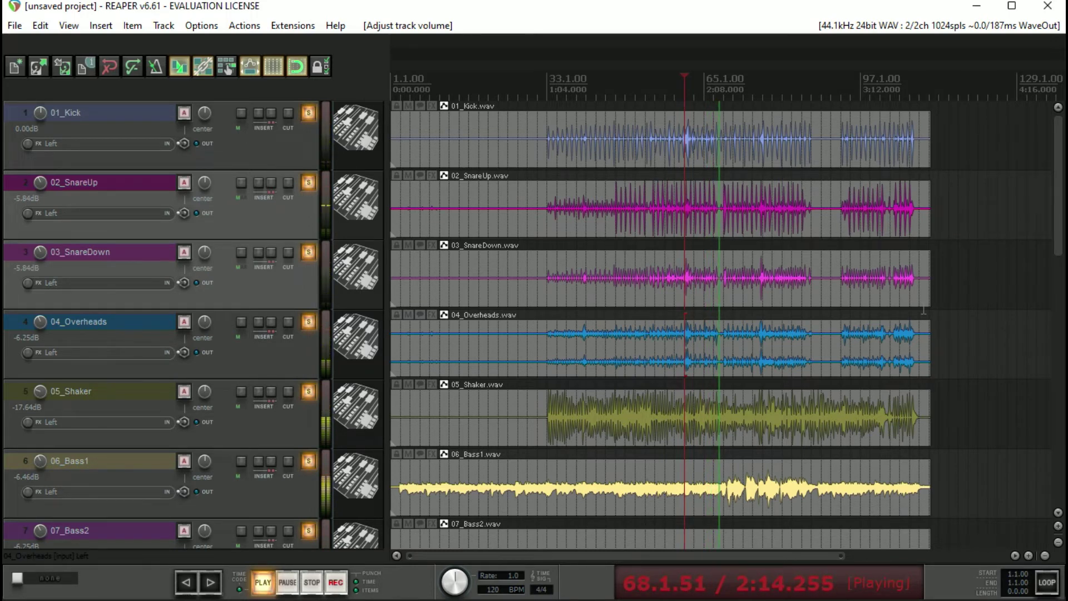
key("space")
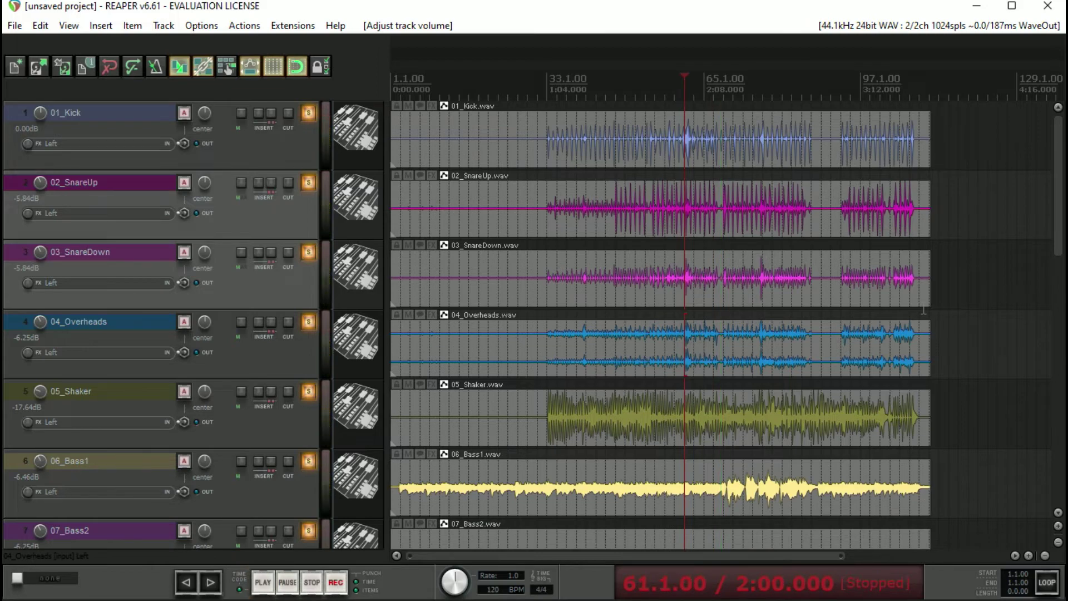
Step: Add 09_AcousticGtr2 to the solo group and lower it to -7.09 dB while playing from just before its part begins
left_click_drag(1058, 239, 1058, 331)
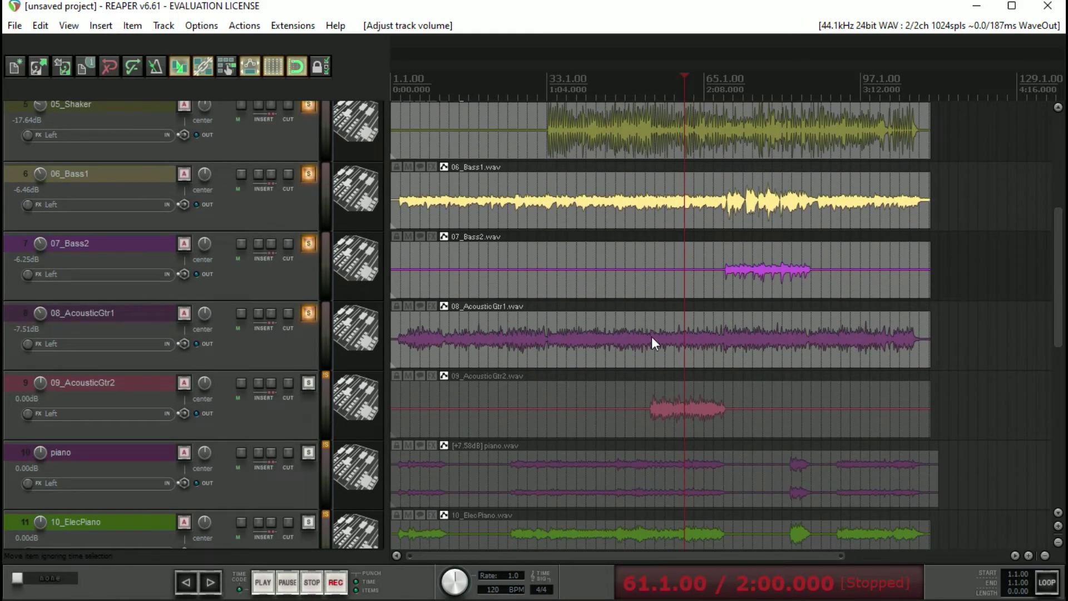
left_click_drag(1055, 322, 1056, 351)
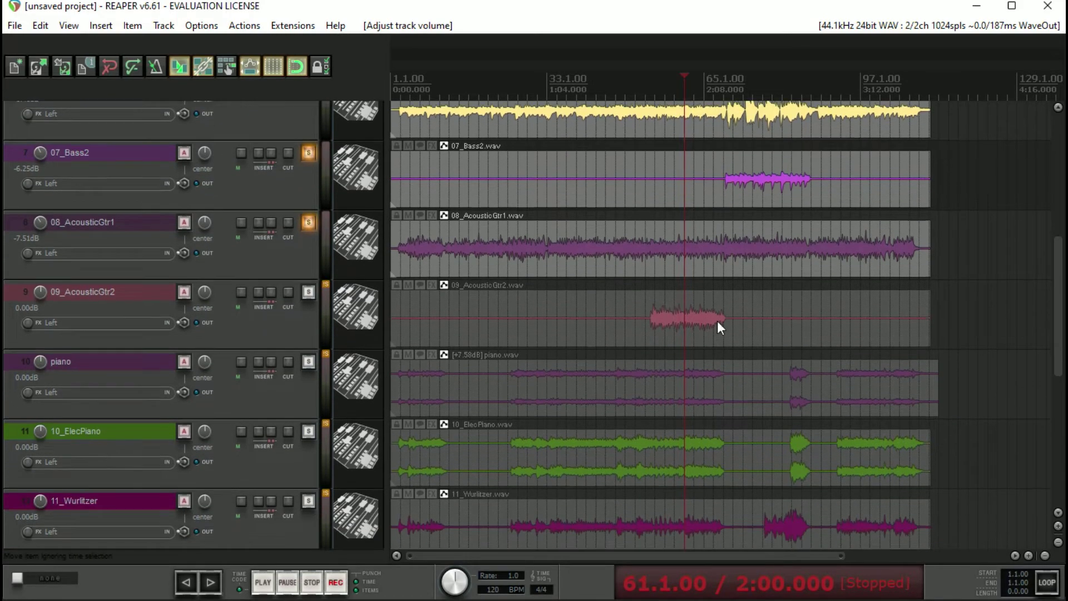
left_click(307, 293)
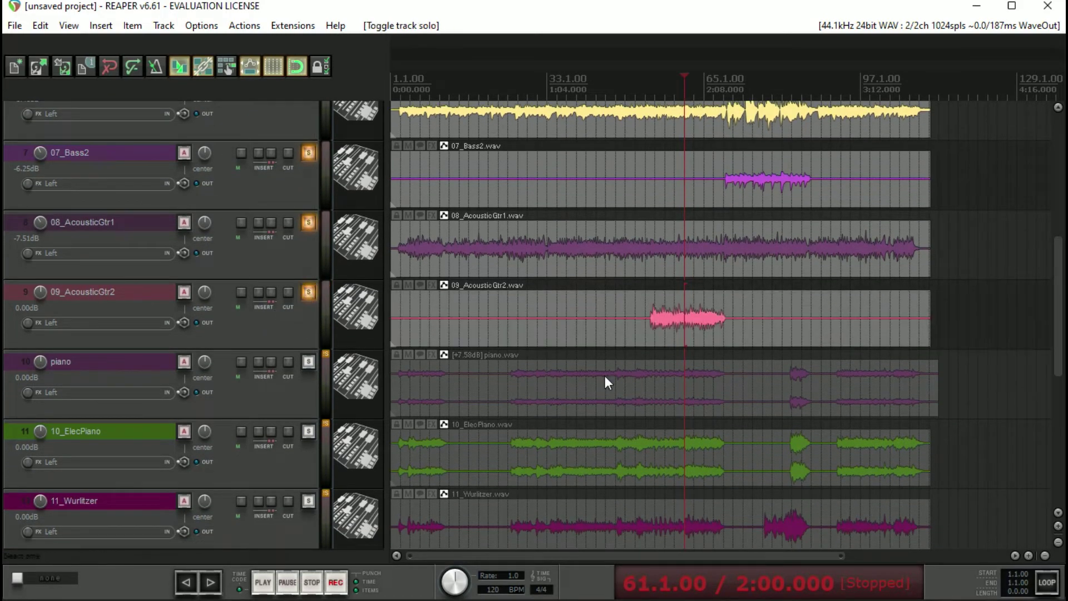
left_click(655, 85)
key("space")
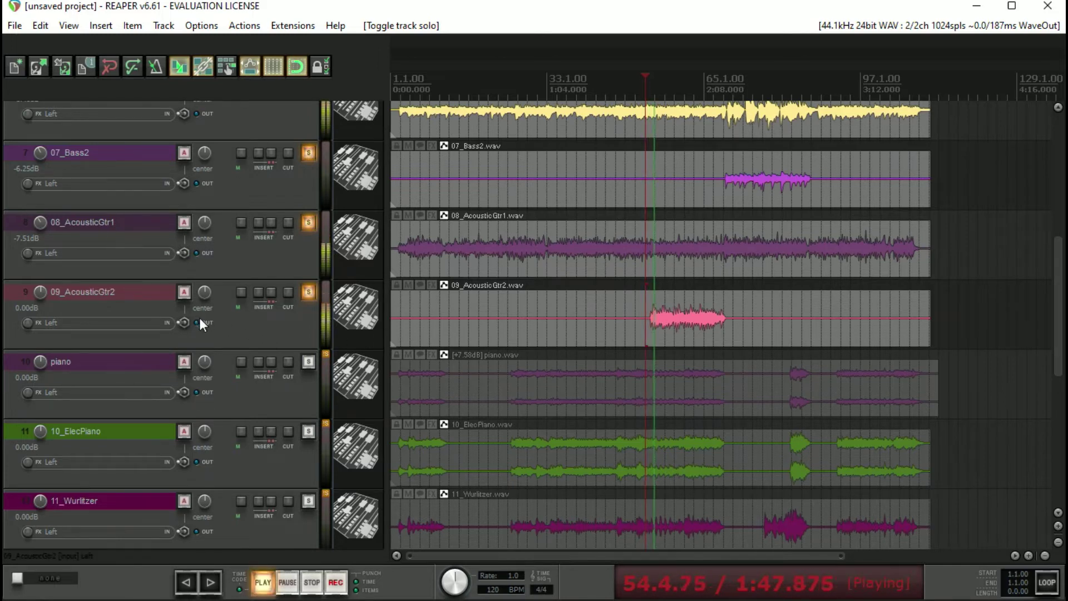
mouse_move(45, 293)
left_click_drag(46, 293, 46, 310)
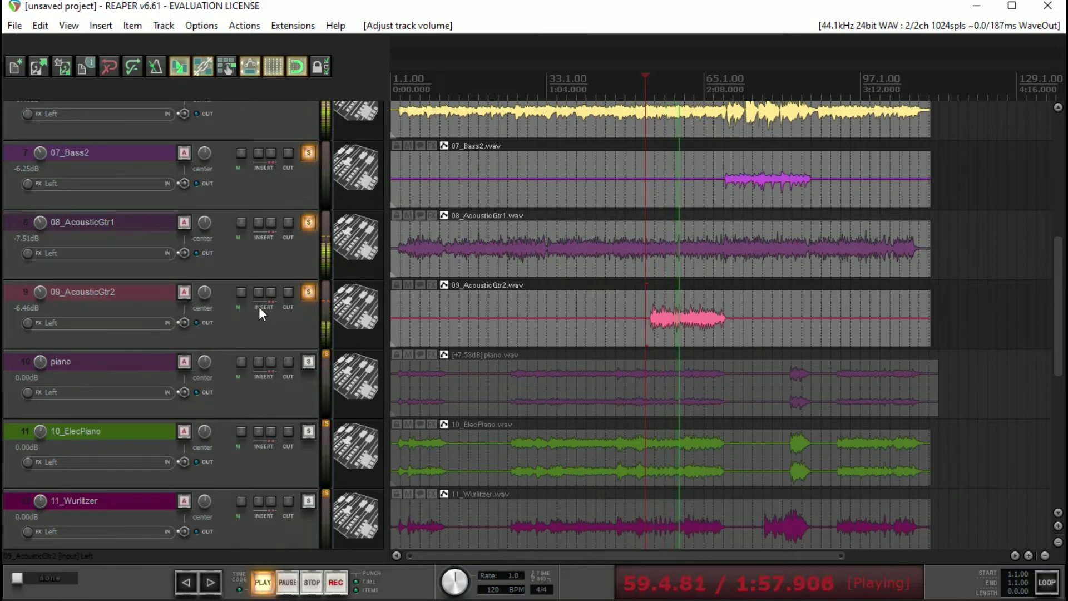
left_click_drag(41, 293, 41, 294)
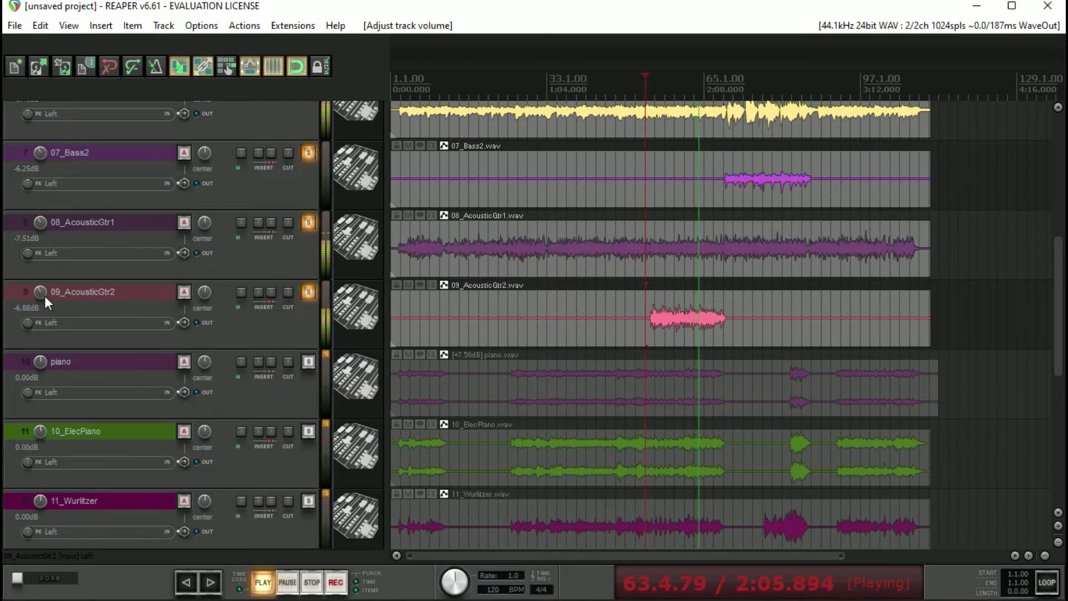
left_click_drag(43, 294, 51, 295)
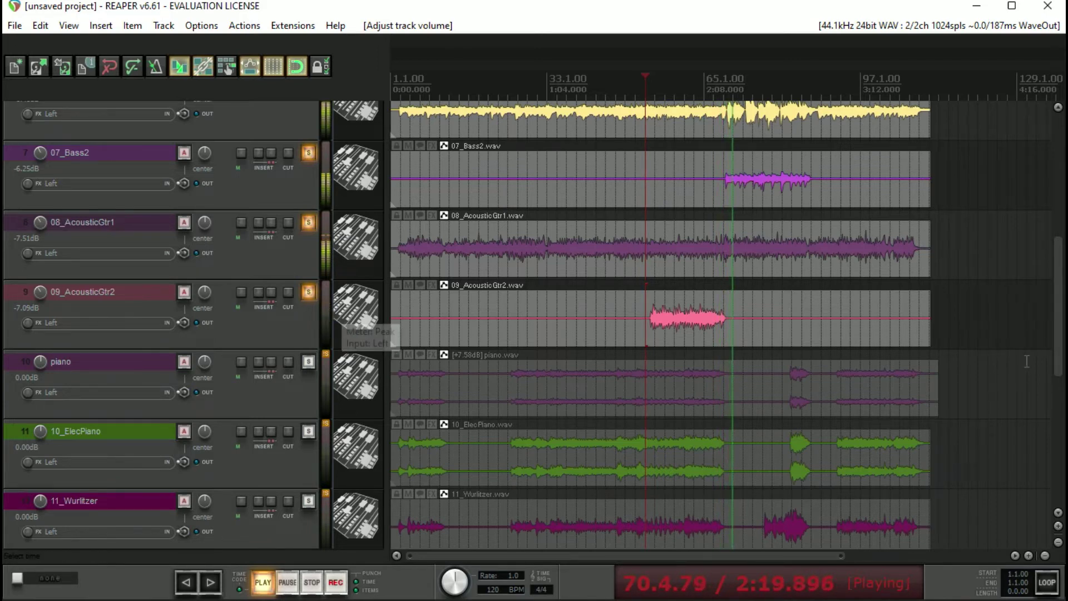
scroll(1060, 275, "up", 2)
scroll(1065, 276, "up", 2)
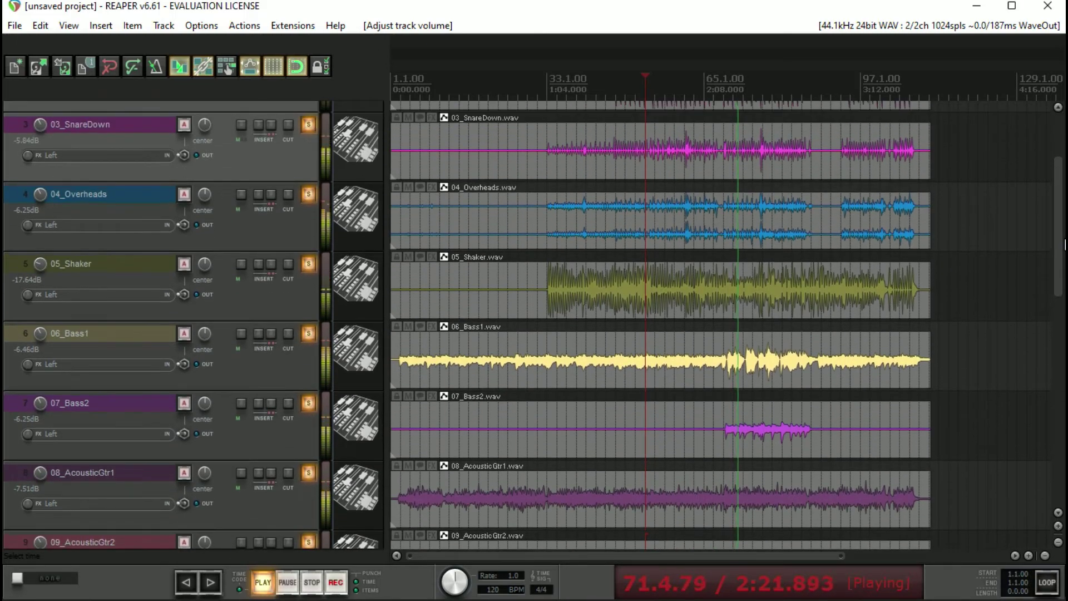
scroll(1064, 252, "down", 3)
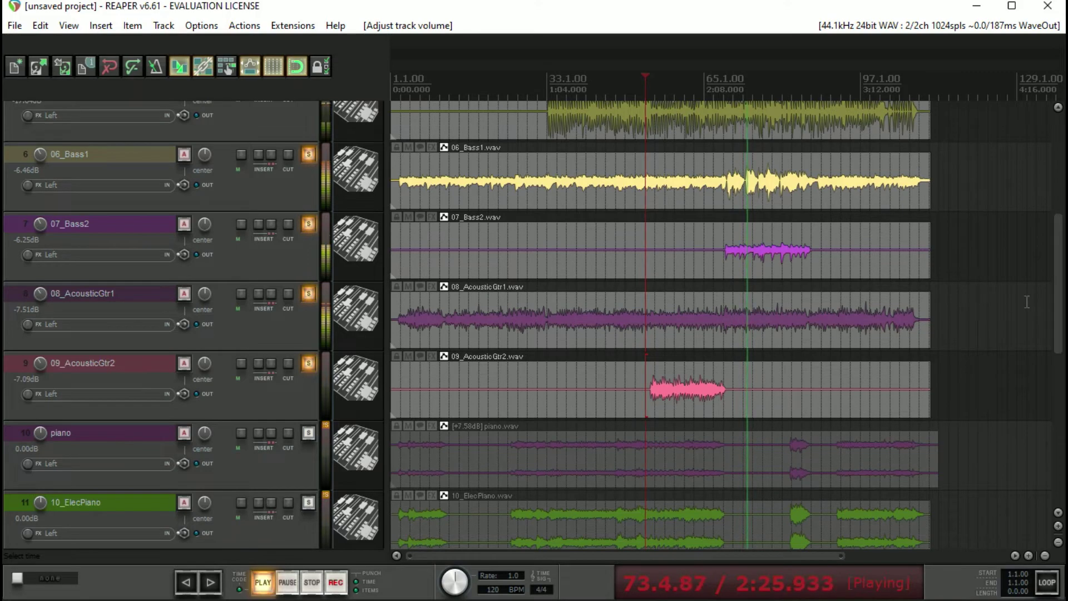
Step: Add the piano track to the solo group and lower it to -2.85 dB while playing from 53.1.00
left_click_drag(1057, 293, 1057, 401)
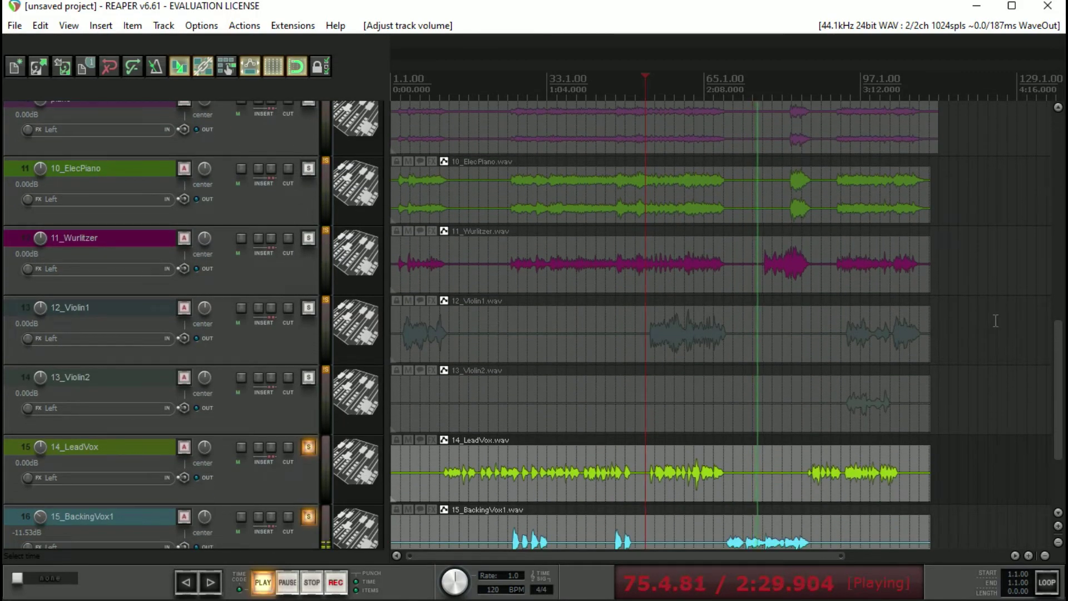
key("space")
left_click_drag(1060, 352, 1058, 279)
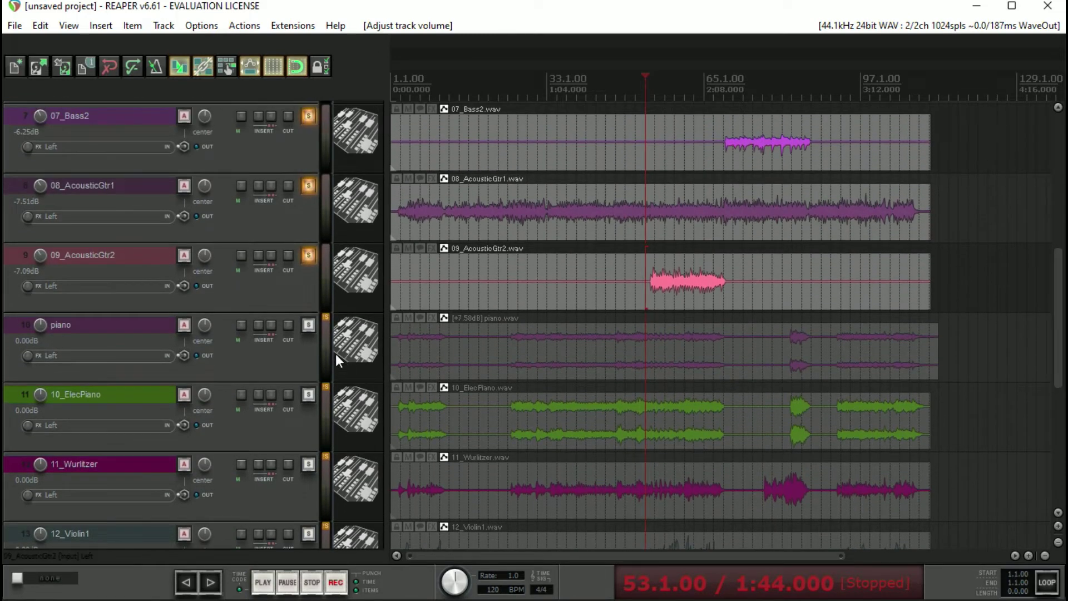
left_click(309, 326)
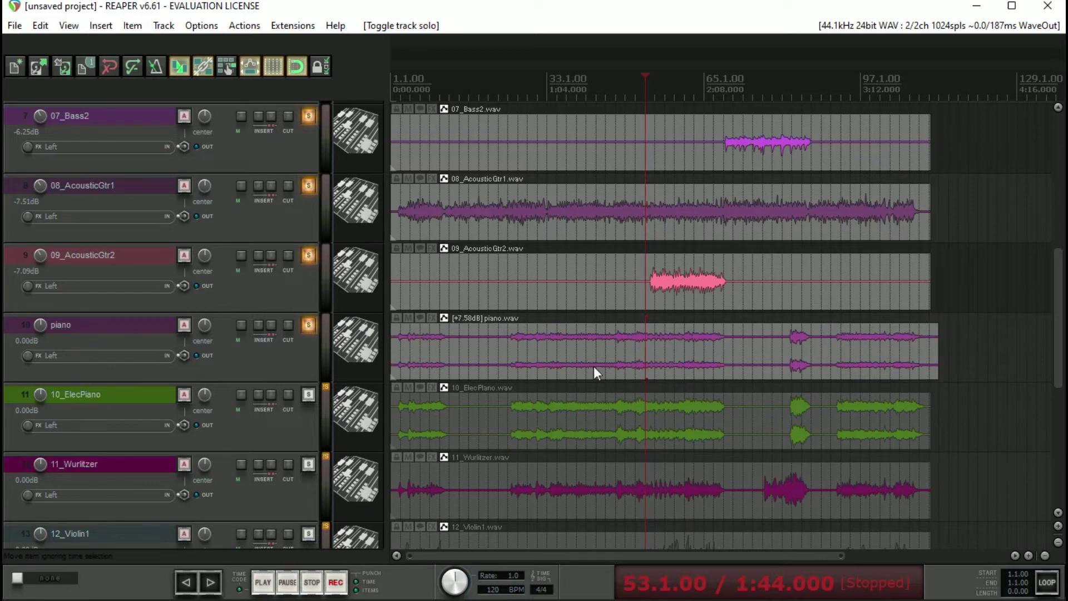
key("space")
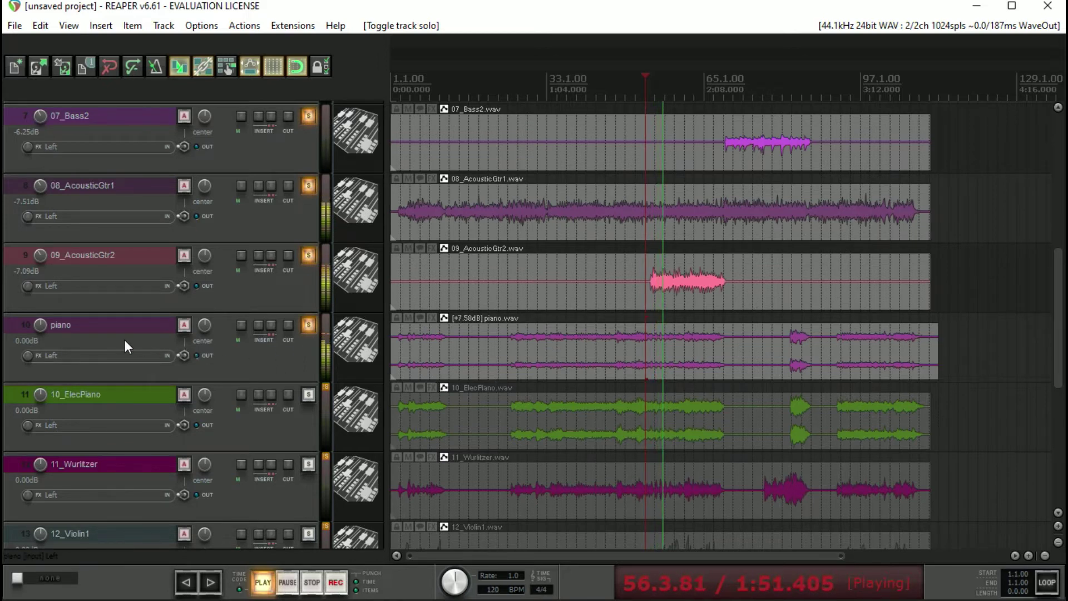
mouse_move(47, 330)
left_click_drag(46, 329, 46, 326)
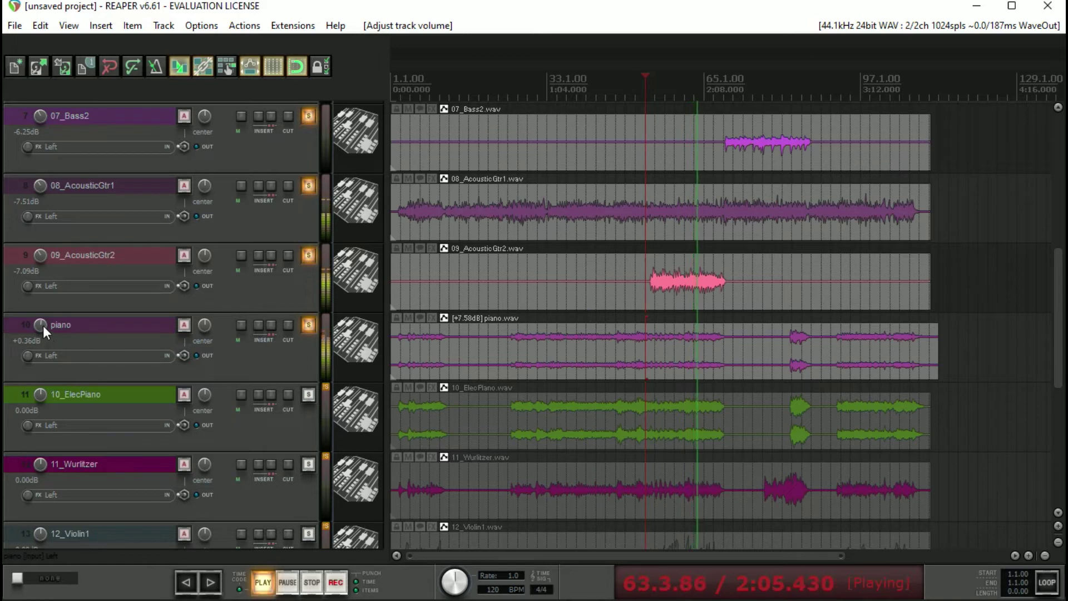
mouse_move(42, 326)
scroll(41, 326, "down", 5)
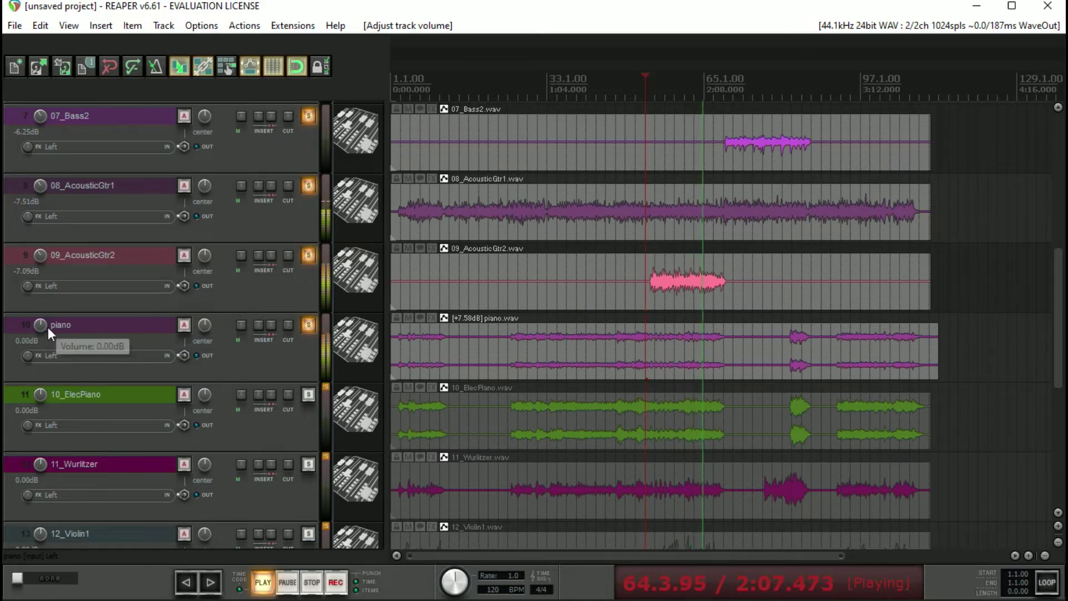
scroll(41, 326, "down", 3)
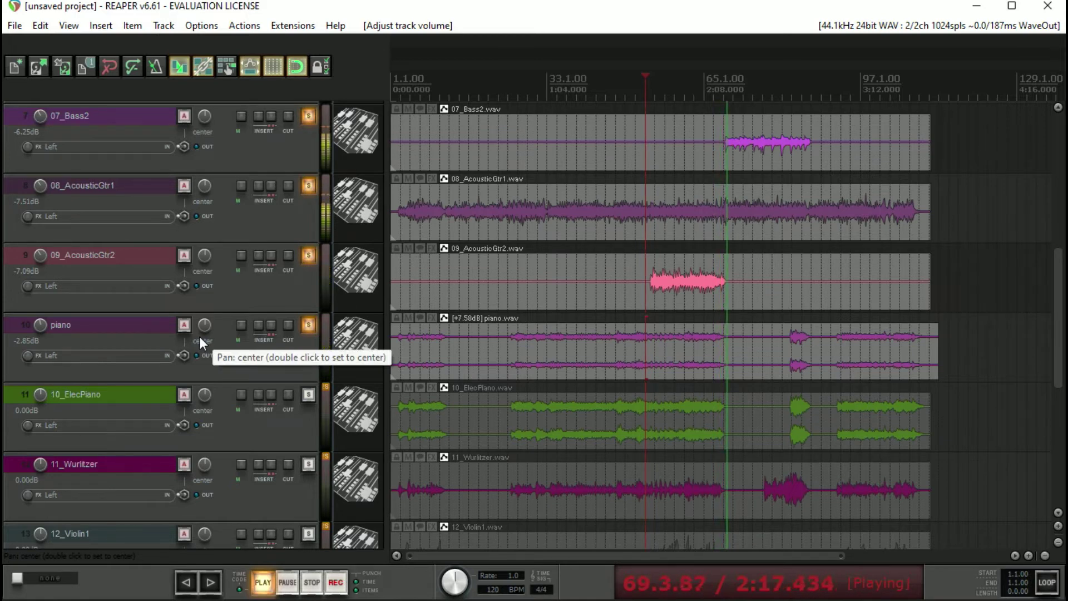
key("space")
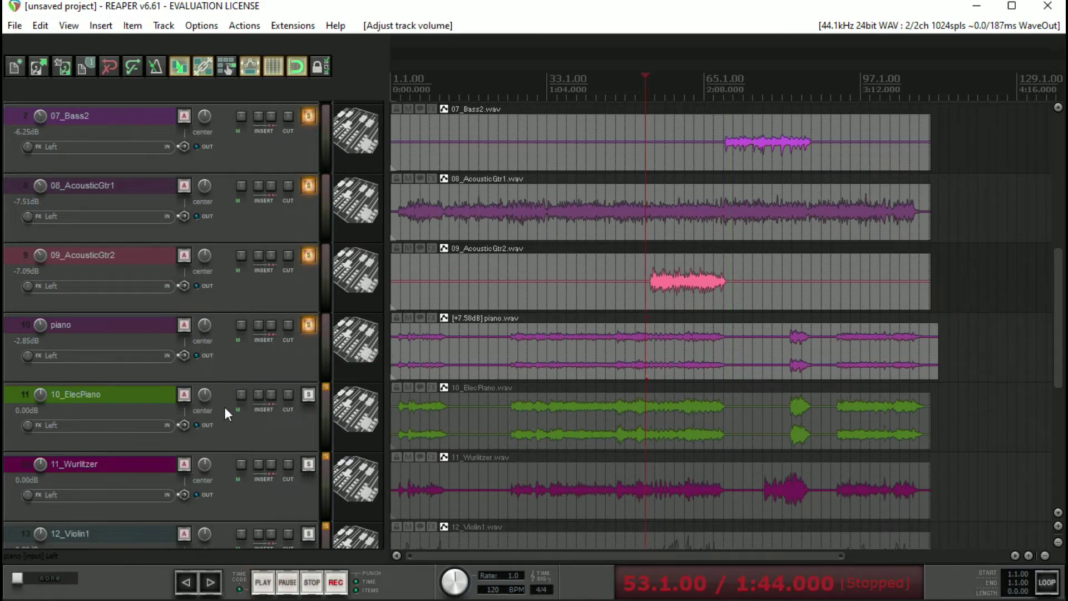
Step: Add 10_ElecPiano to the solo group and lower it to -12.00 dB during playback from 53.1.00
left_click(307, 393)
key("space")
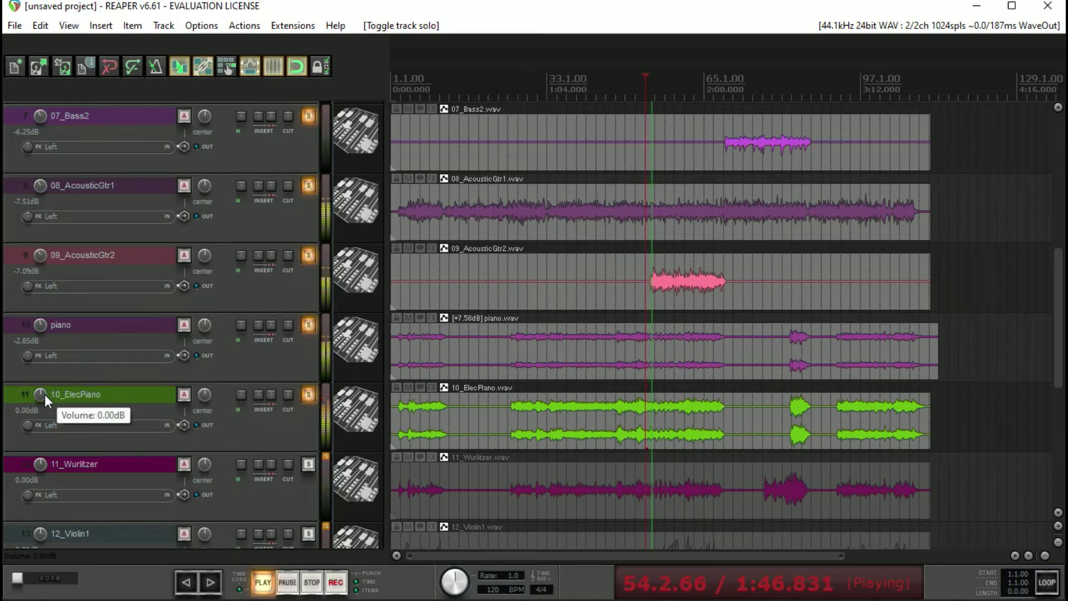
left_click_drag(44, 395, 44, 433)
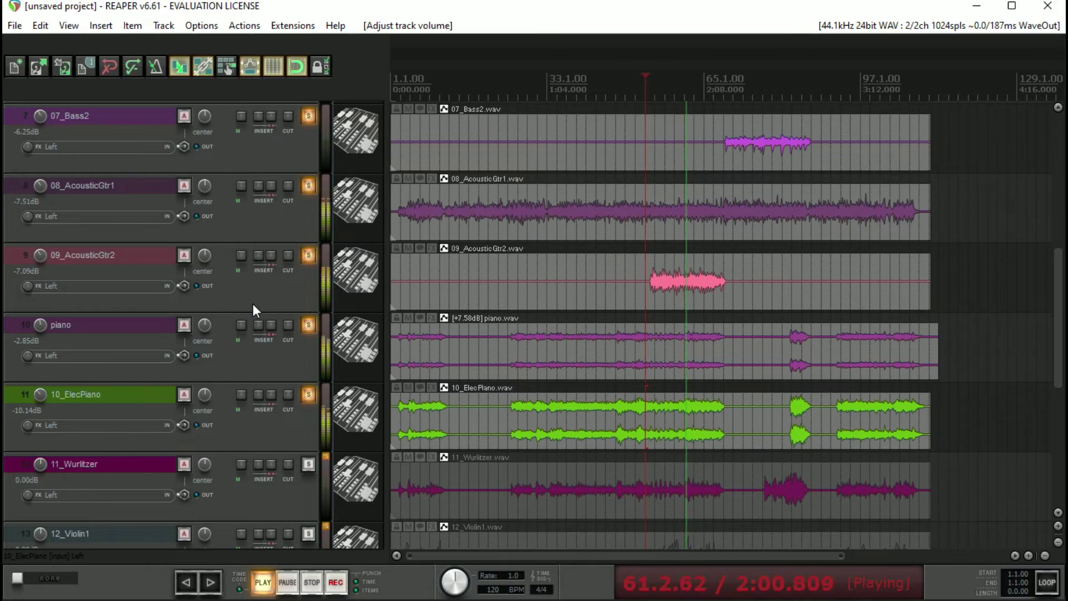
left_click_drag(43, 398, 42, 407)
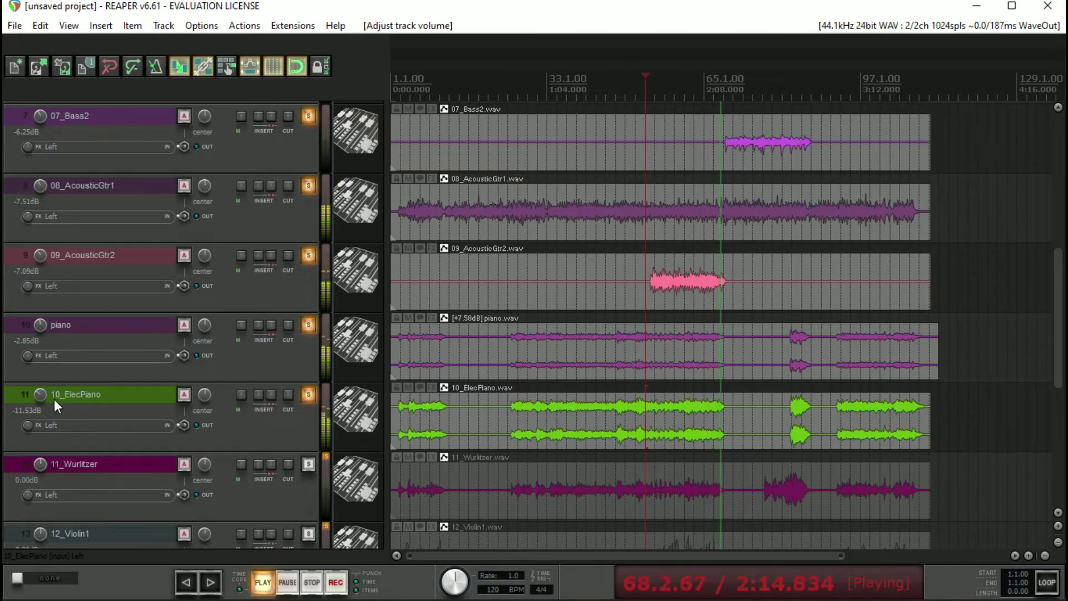
scroll(40, 395, "down", 1)
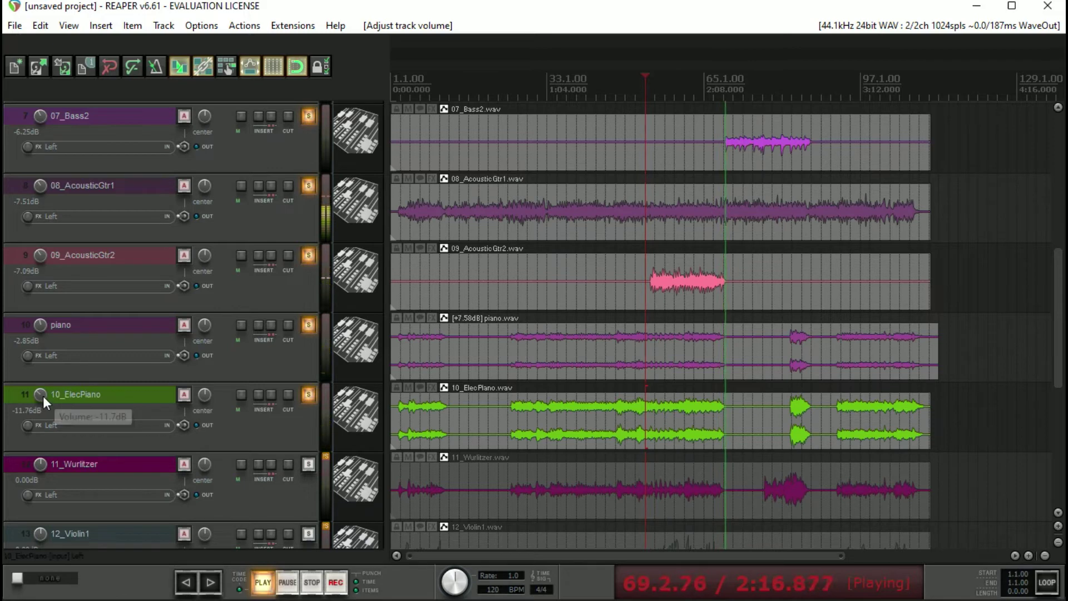
scroll(43, 396, "down", 1)
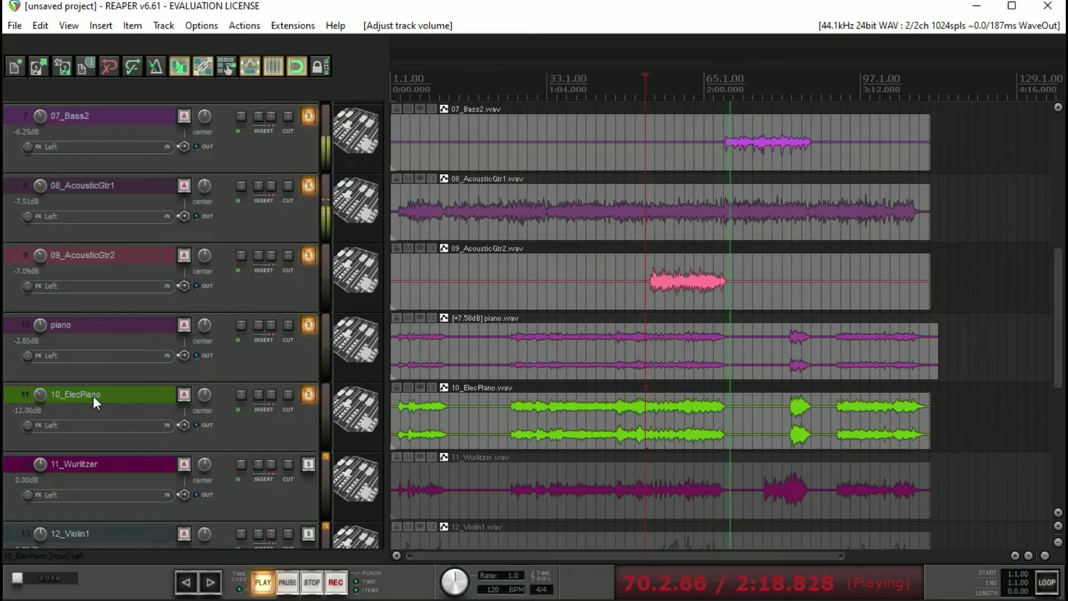
Step: Replay the passage from 53.1.00 and lower 10_ElecPiano further to -17.36 dB
key("space")
key("space")
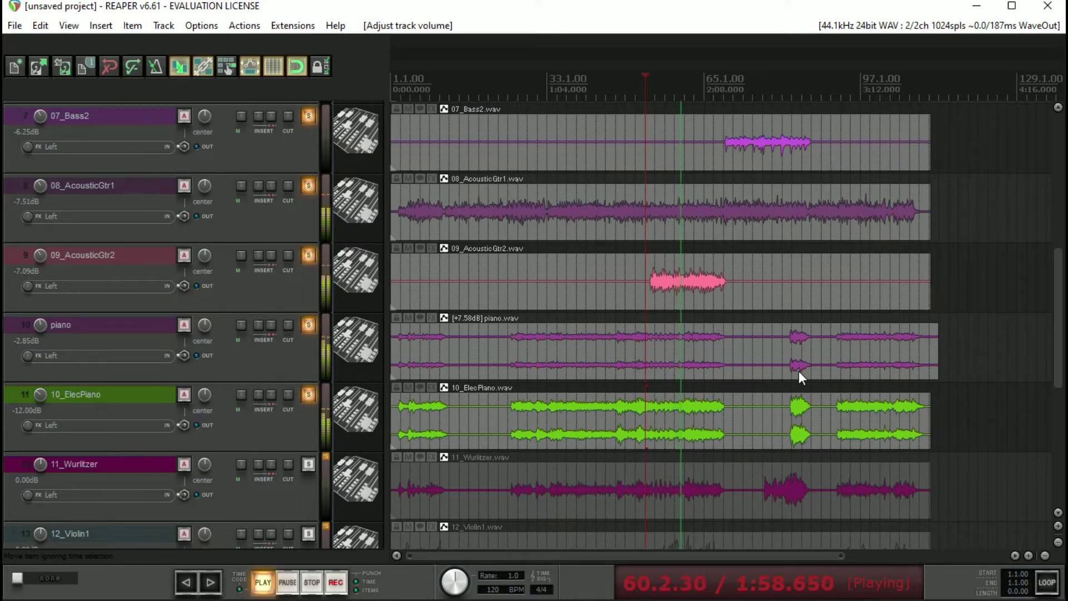
scroll(1042, 383, "up", 3)
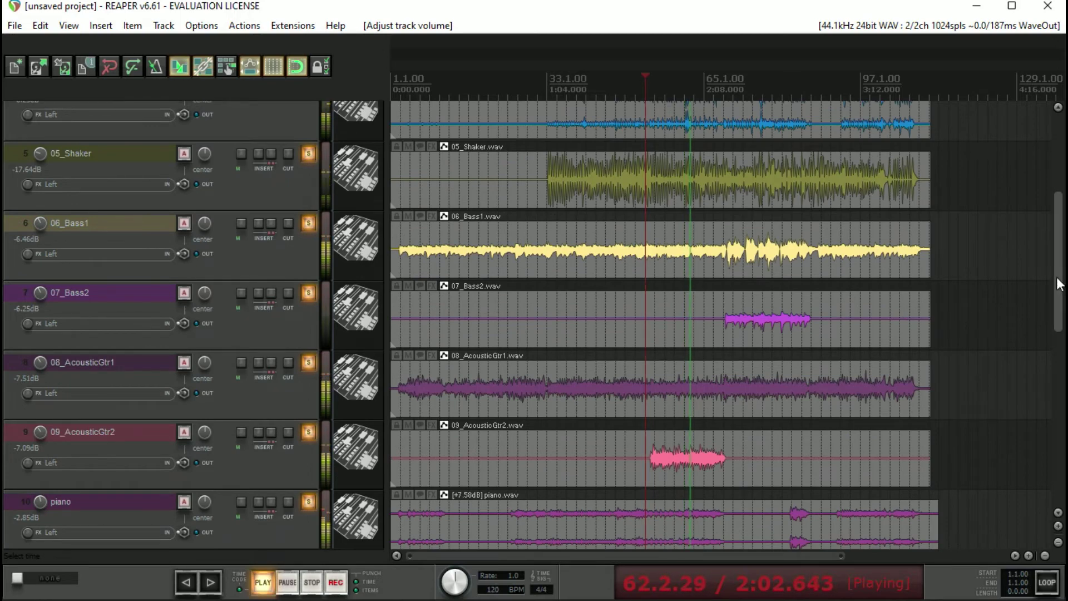
scroll(1059, 293, "down", 1)
scroll(1059, 293, "down", 3)
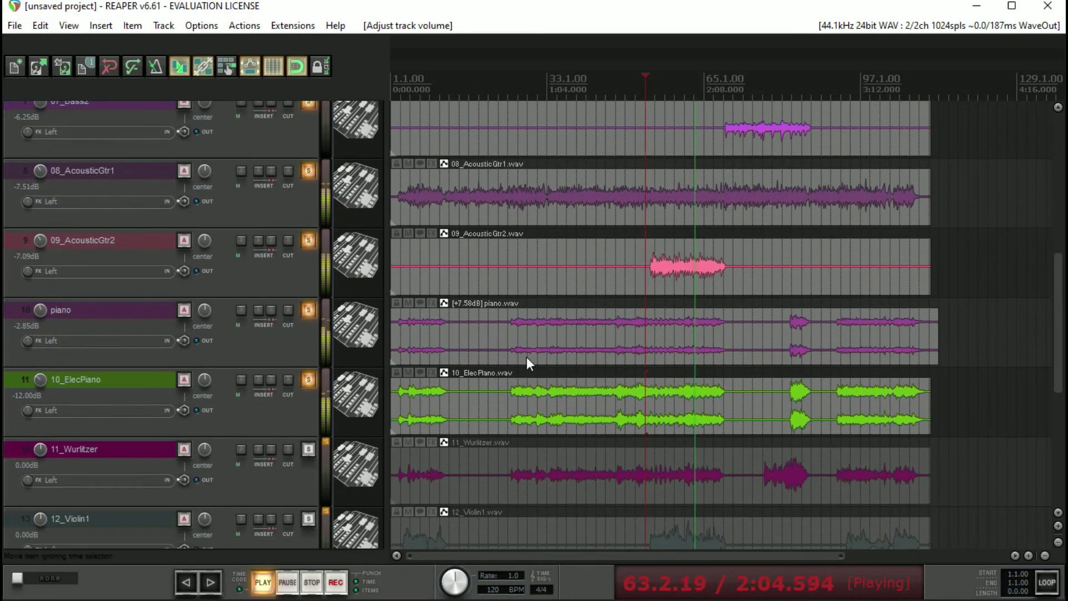
left_click_drag(45, 379, 44, 403)
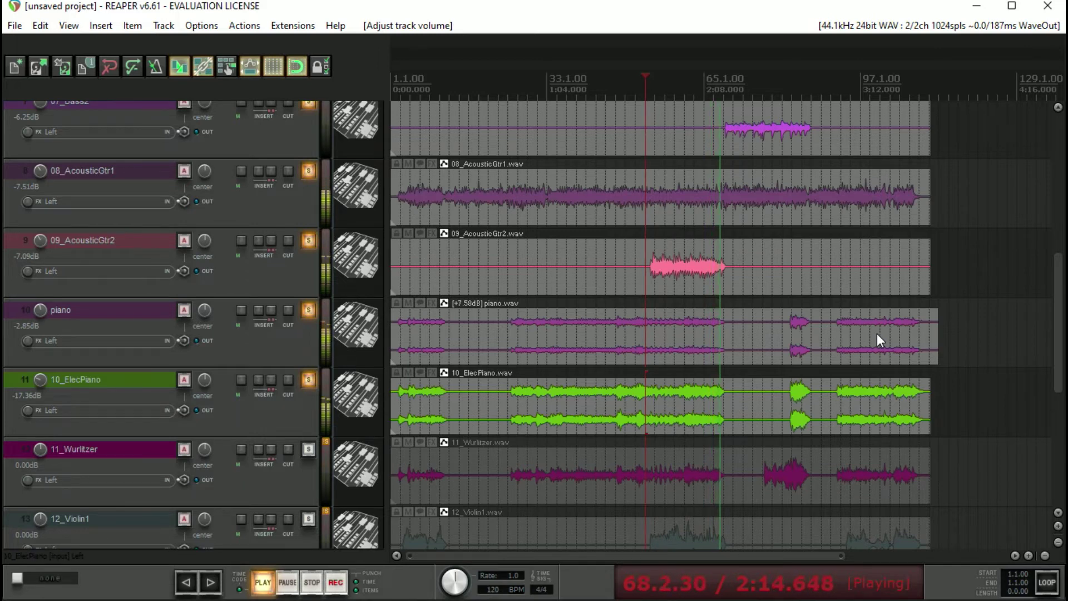
key("space")
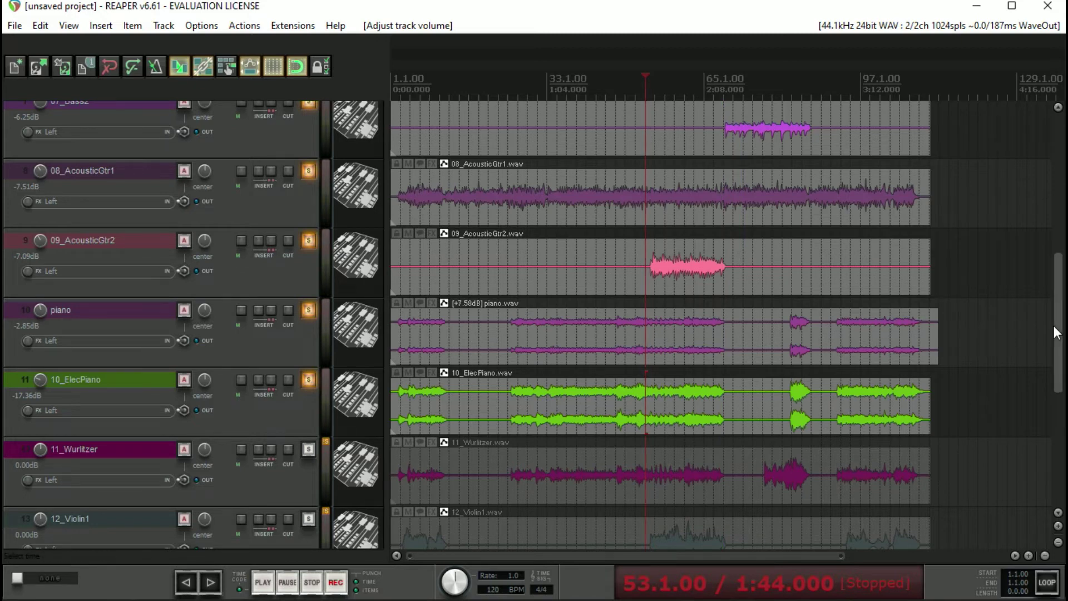
Step: Add 11_Wurlitzer to the solo group and lower it to -20.86 dB during playback from 53.1.00
scroll(1059, 332, "down", 3)
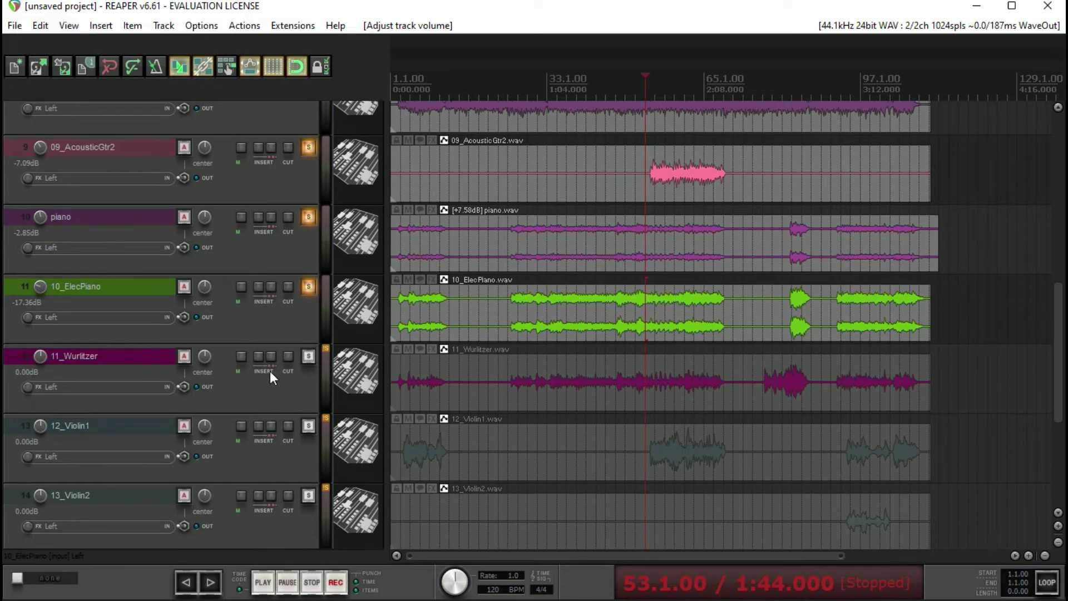
left_click(307, 355)
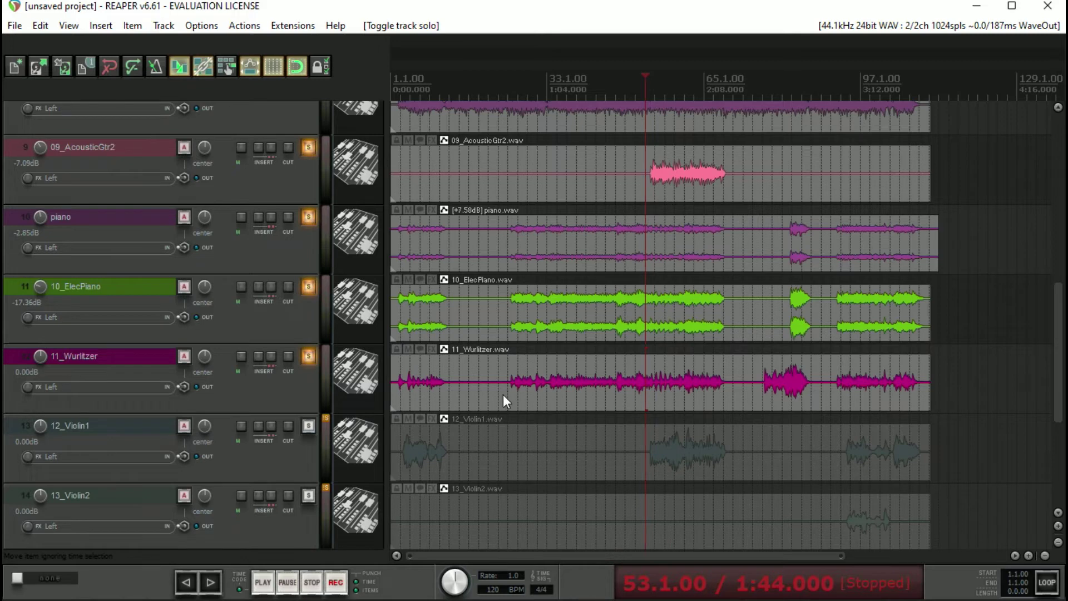
key("space")
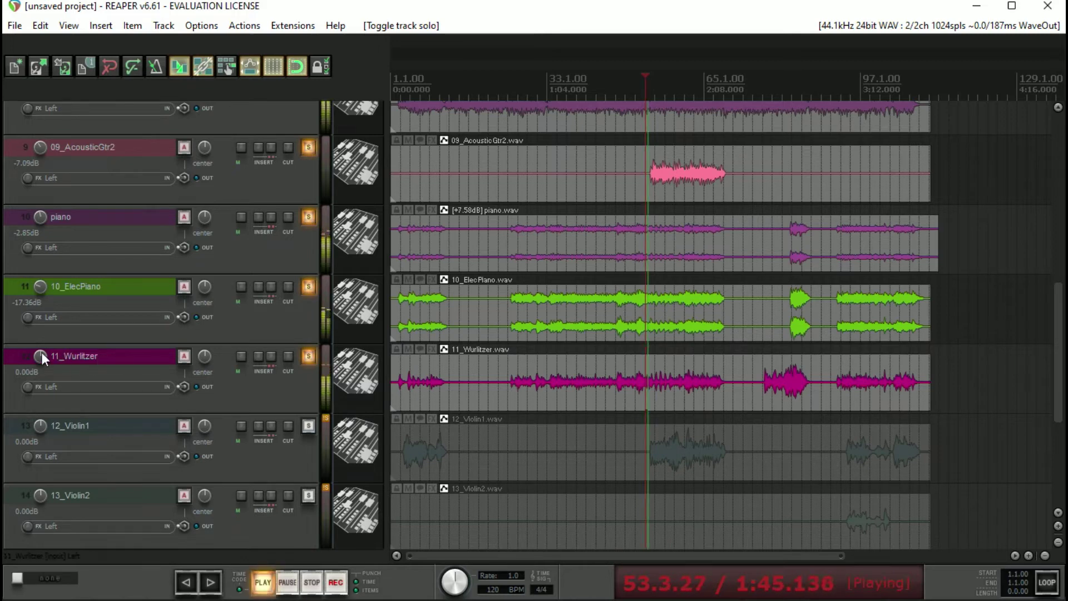
left_click_drag(42, 356, 41, 400)
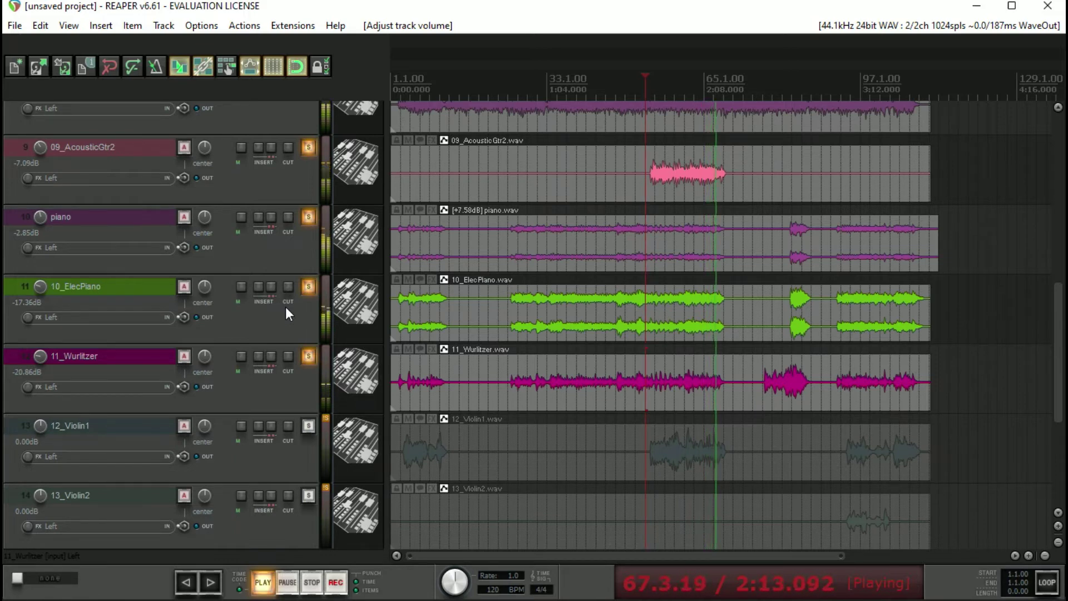
key("space")
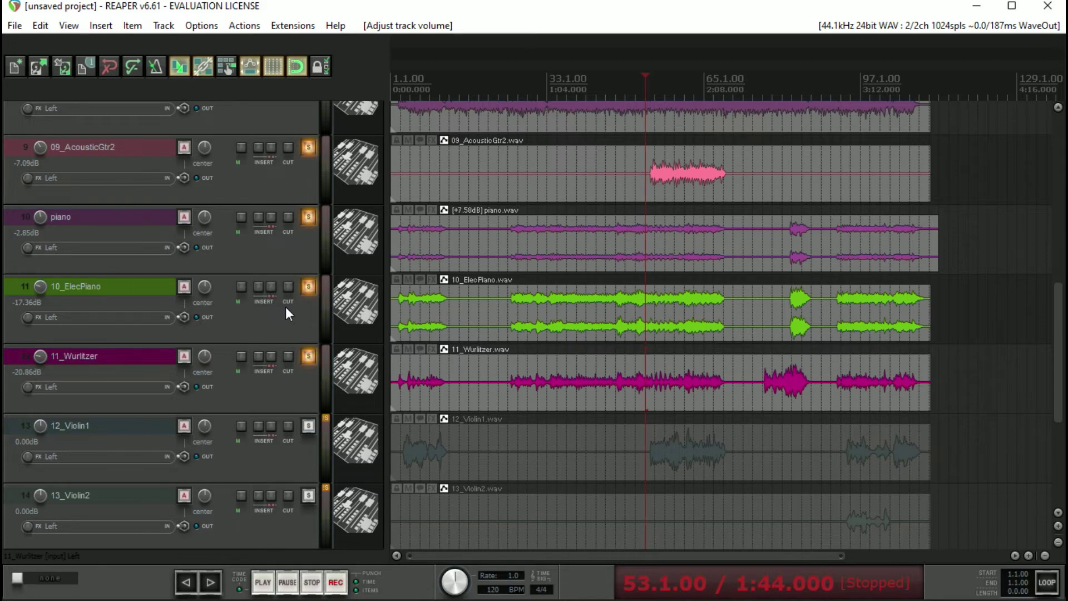
Step: Add 12_Violin1 to the solo group and set its level to -11.53 dB while playing from 53.1.00
left_click(306, 427)
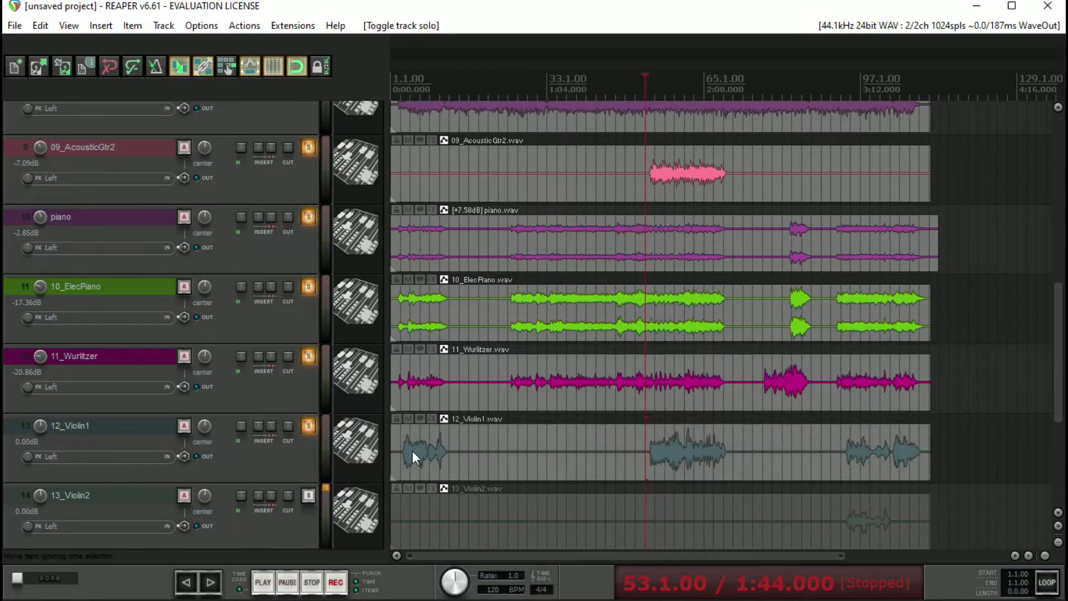
key("space")
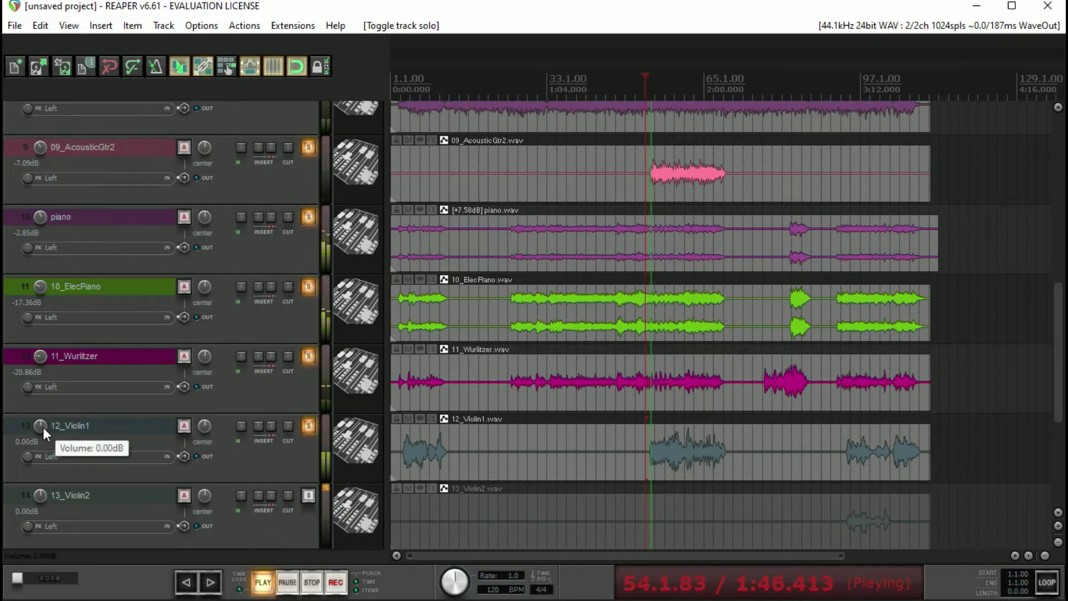
left_click_drag(42, 427, 43, 452)
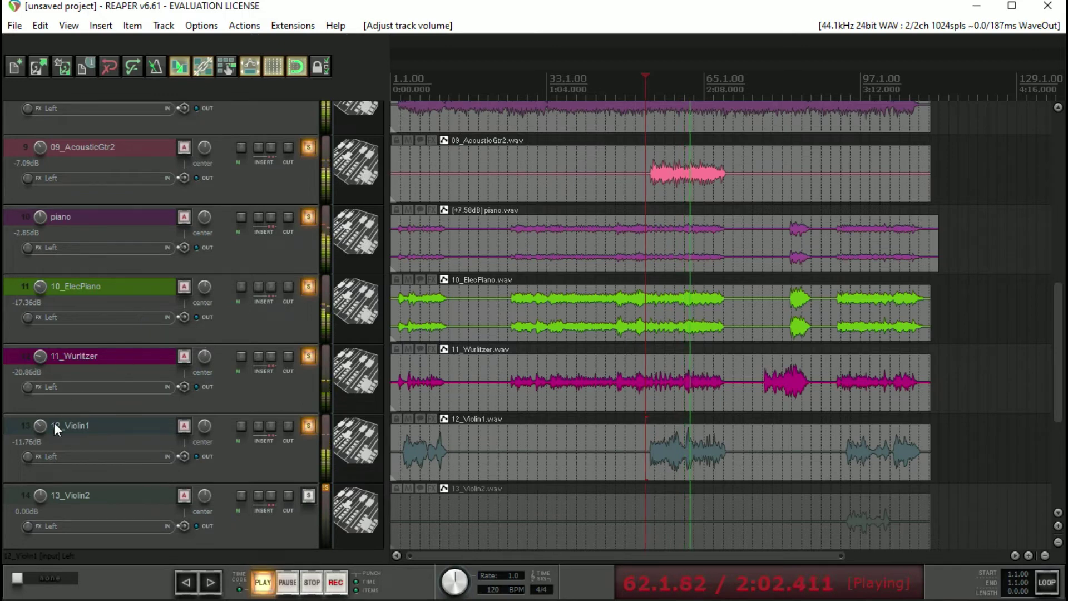
mouse_move(46, 427)
scroll(46, 428, "up", 1)
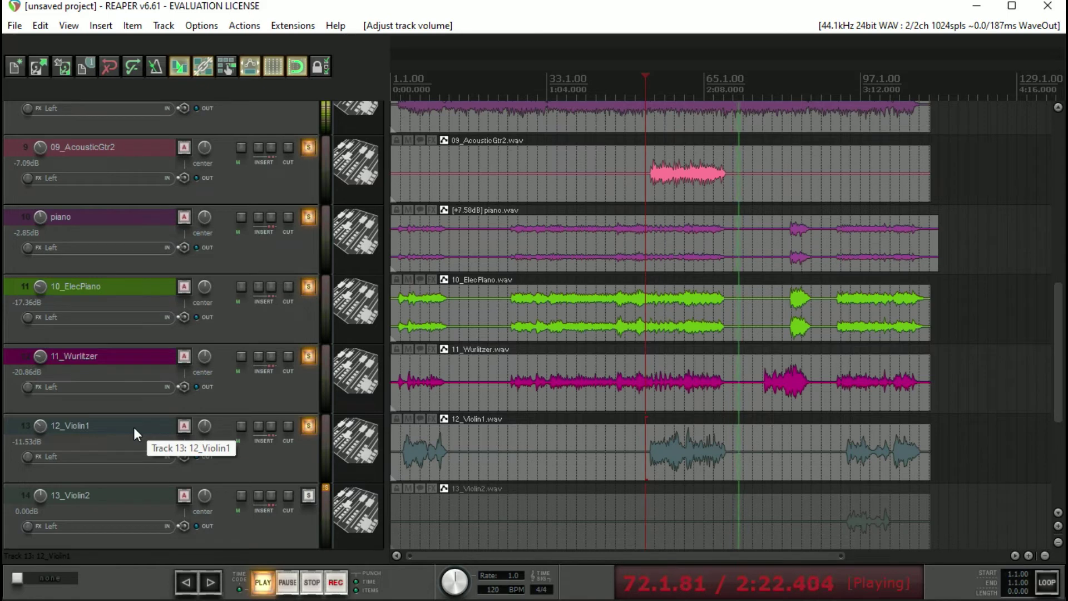
key("space")
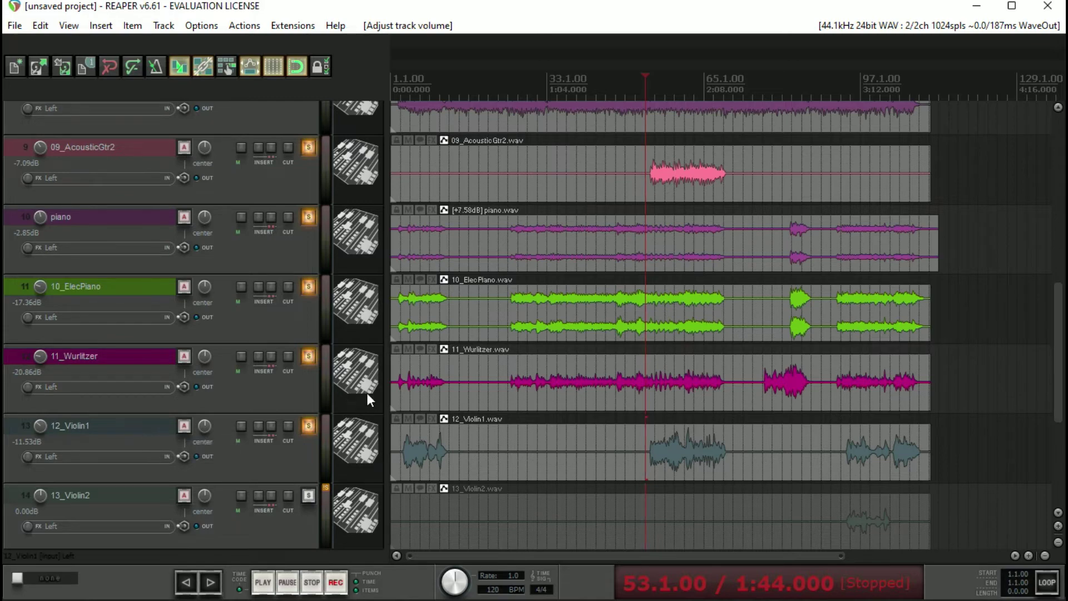
Step: Add 13_Violin2 to the solo group, lower it to -14.20 dB while playing from 95.1.00, and replay the passage to check it
scroll(1065, 398, "down", 3)
scroll(1066, 397, "down", 1)
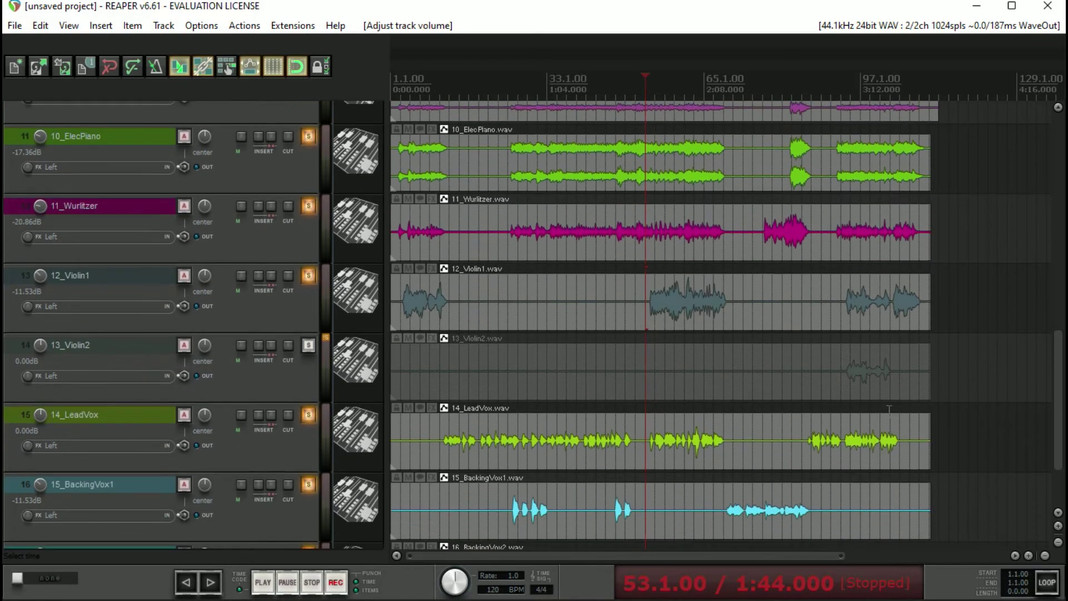
left_click(850, 390)
left_click(307, 348)
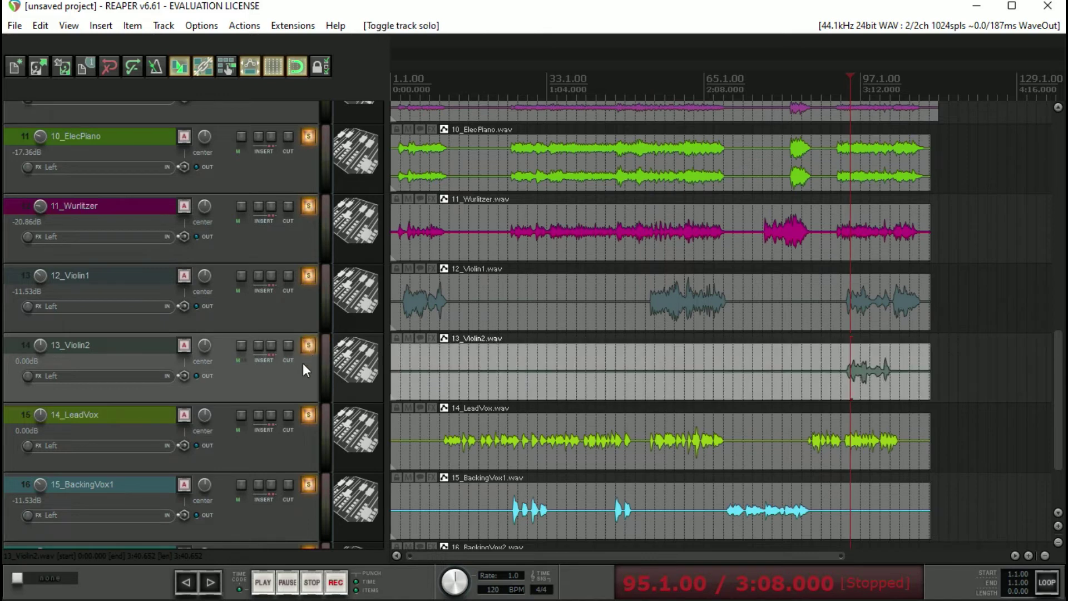
key("space")
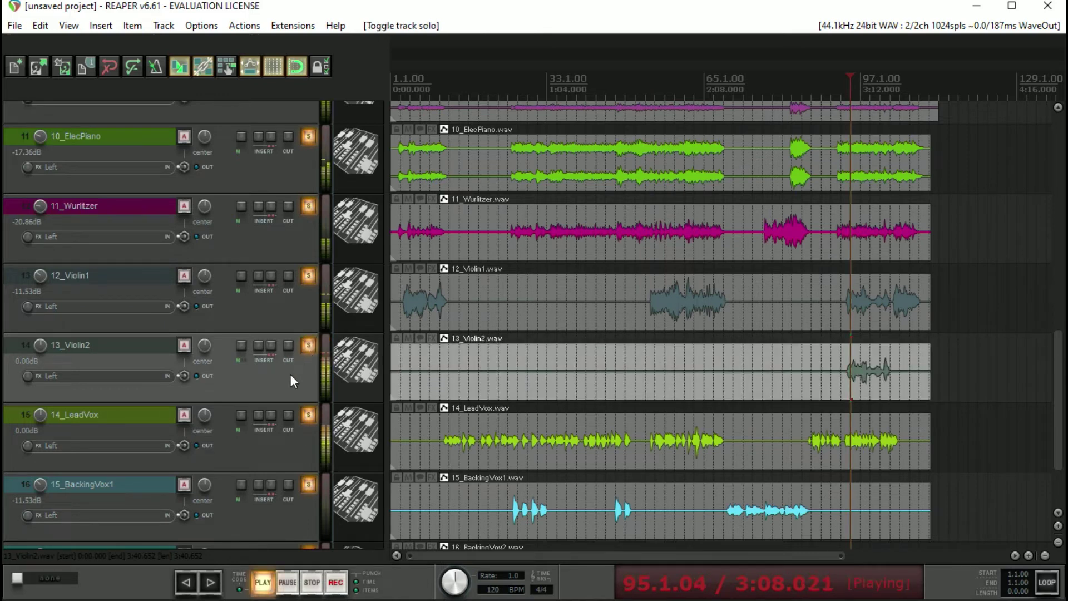
mouse_move(43, 347)
left_mouse_down()
mouse_move(42, 367)
mouse_move(40, 347)
left_mouse_up()
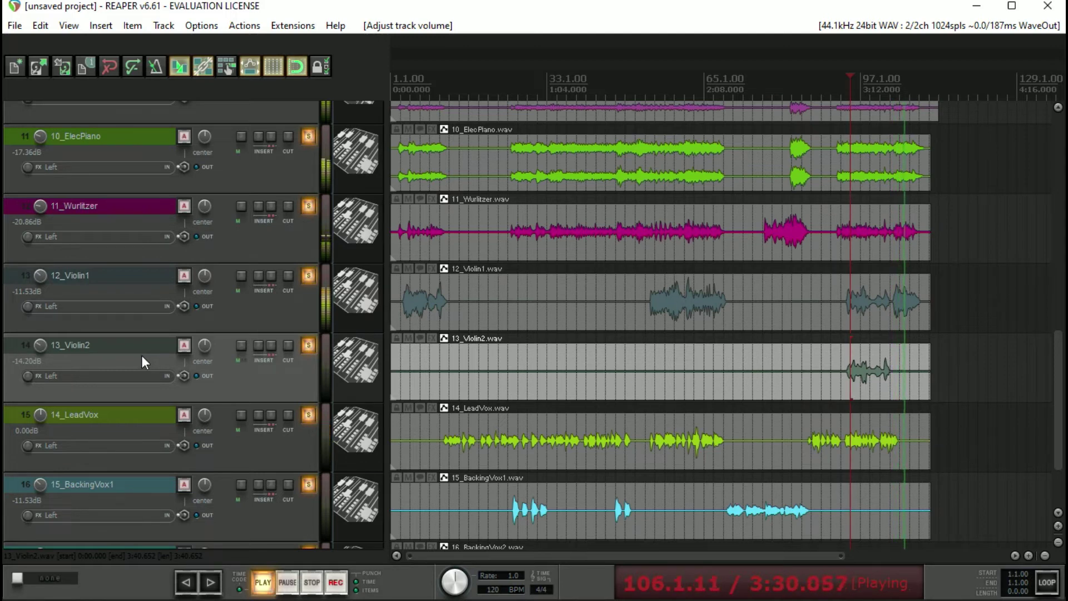
key("space")
key("space")
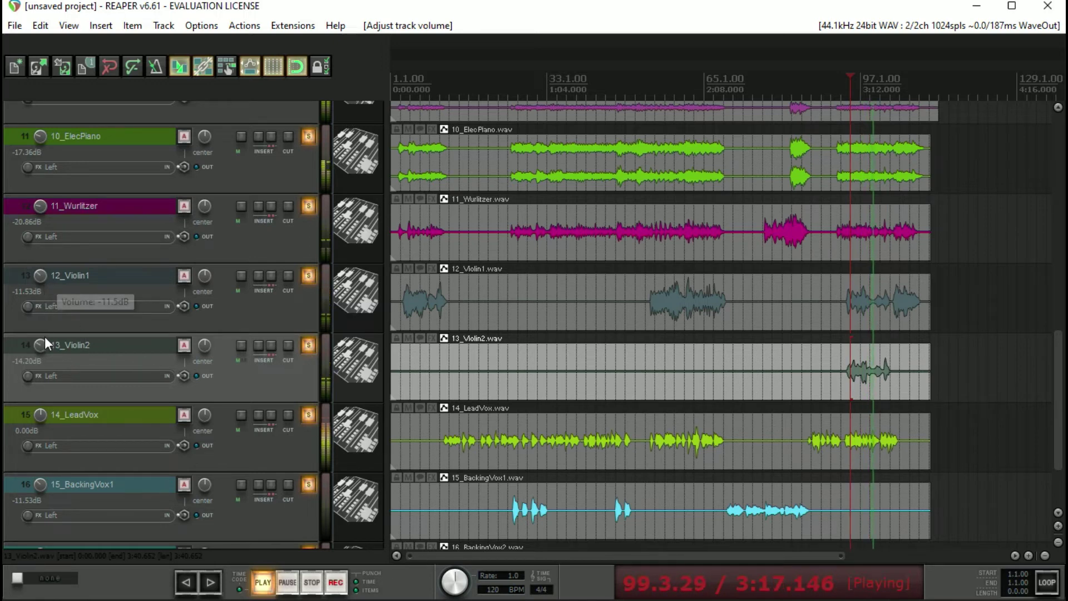
mouse_move(45, 346)
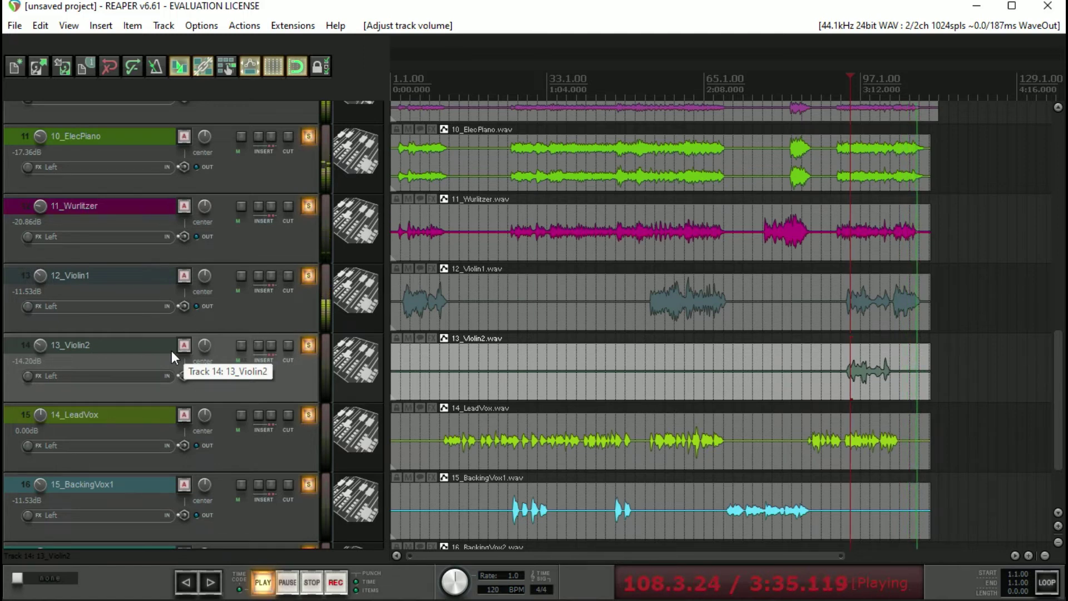
key("space")
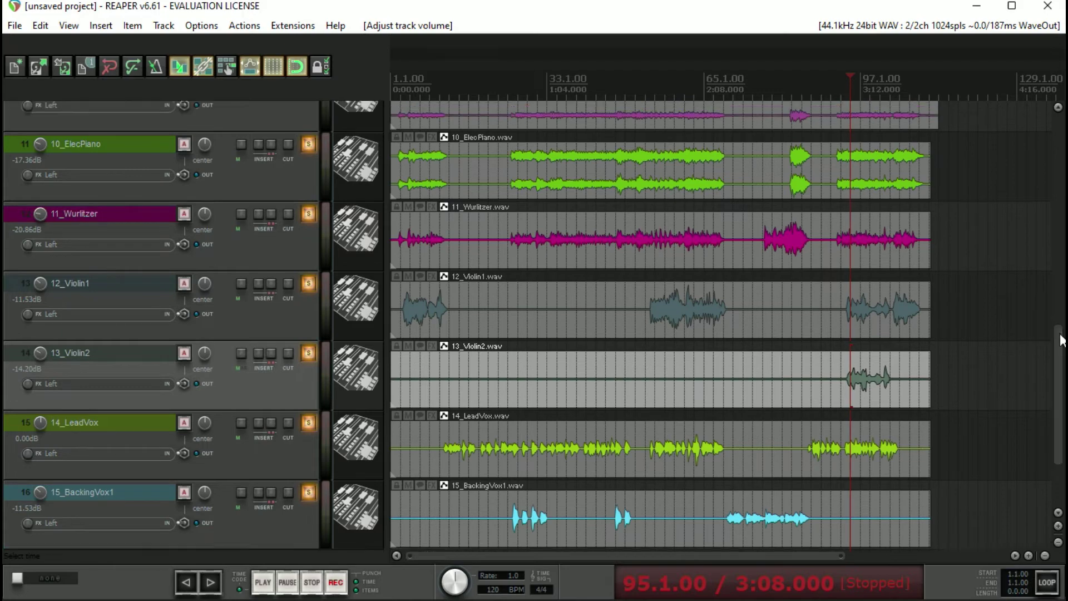
Step: Look over the levels of all tracks and play the full soloed mix from 47.1.00 to check the balance
left_click_drag(1058, 333, 1058, 264)
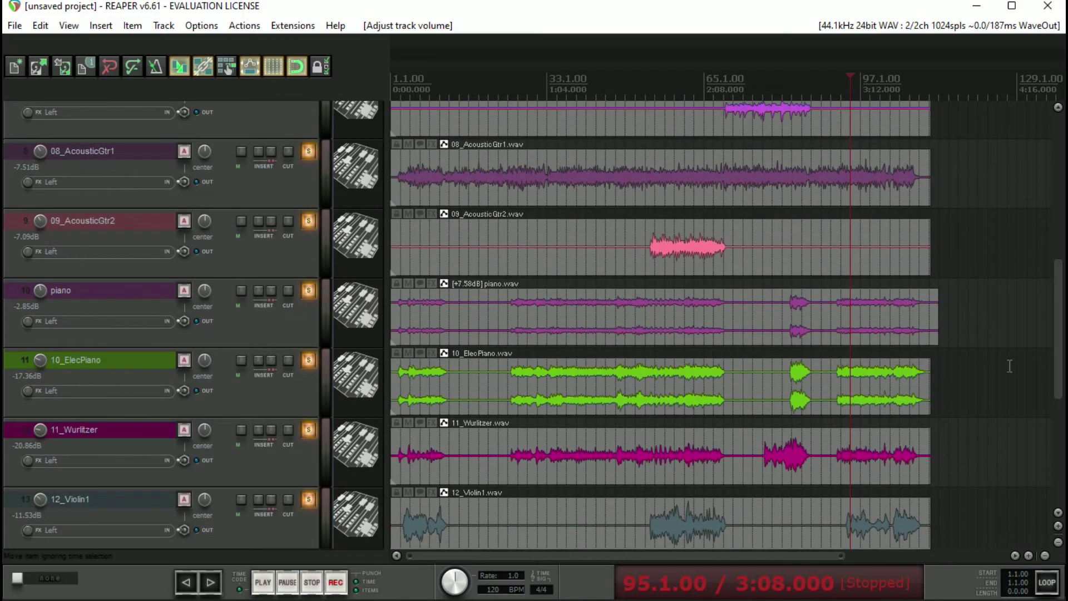
left_click_drag(1062, 315, 1062, 181)
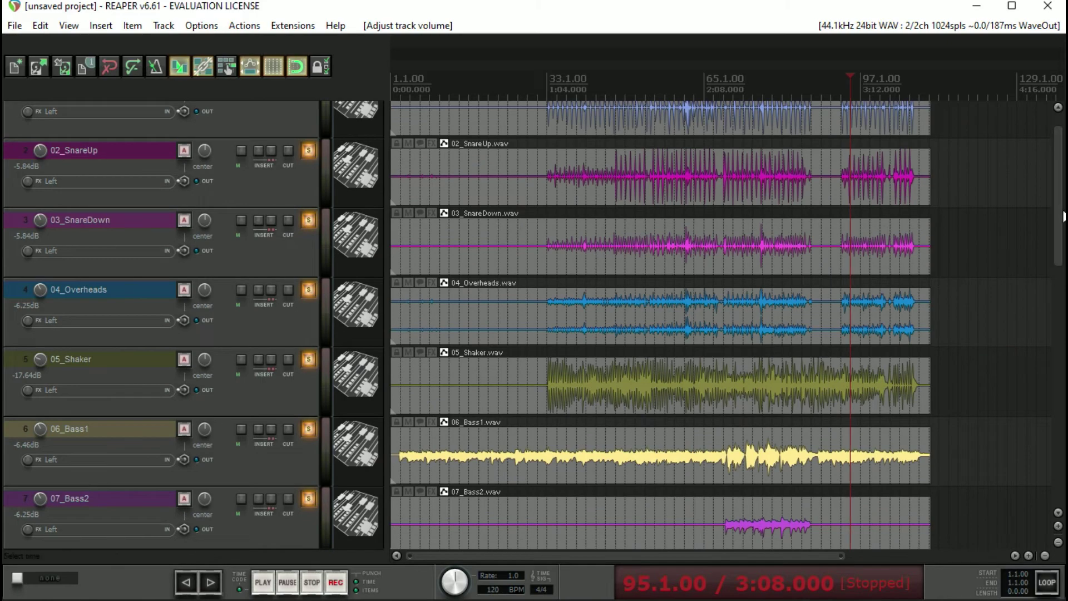
left_click_drag(1060, 239, 1056, 460)
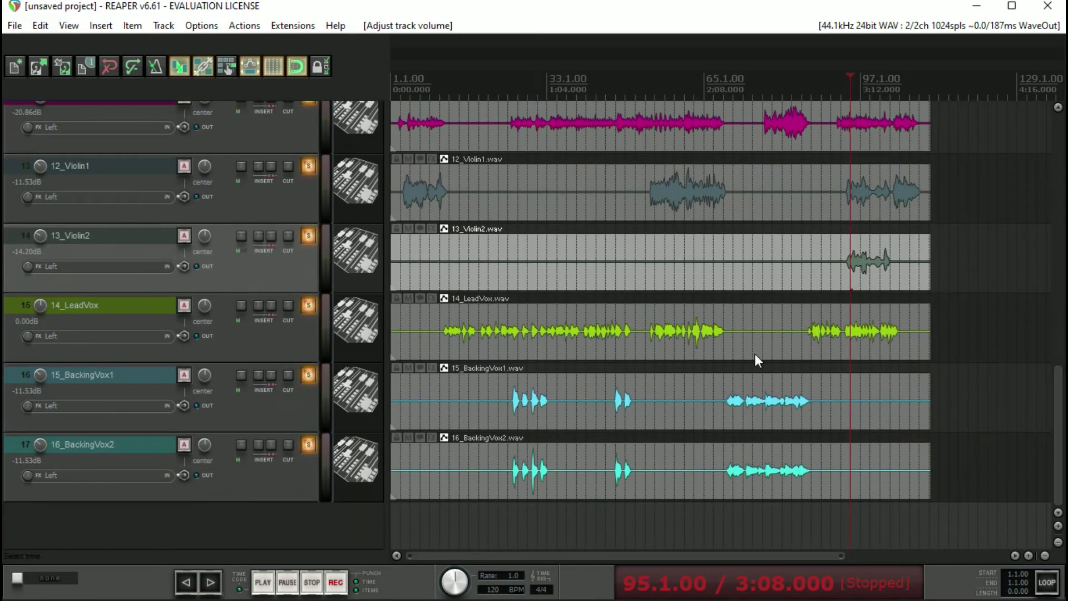
left_click(508, 515)
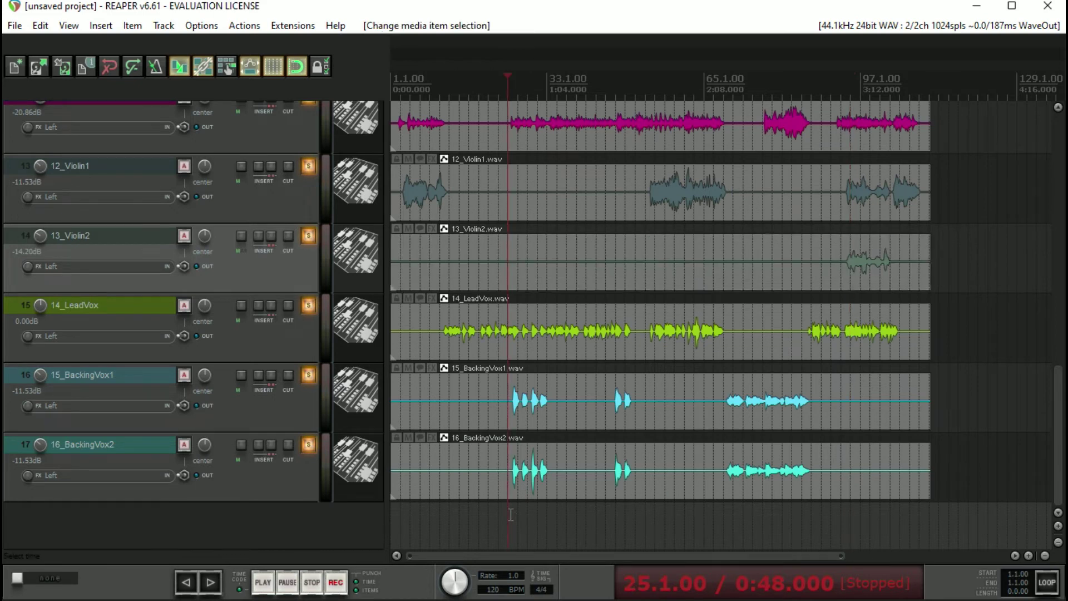
left_click(616, 508)
key("space")
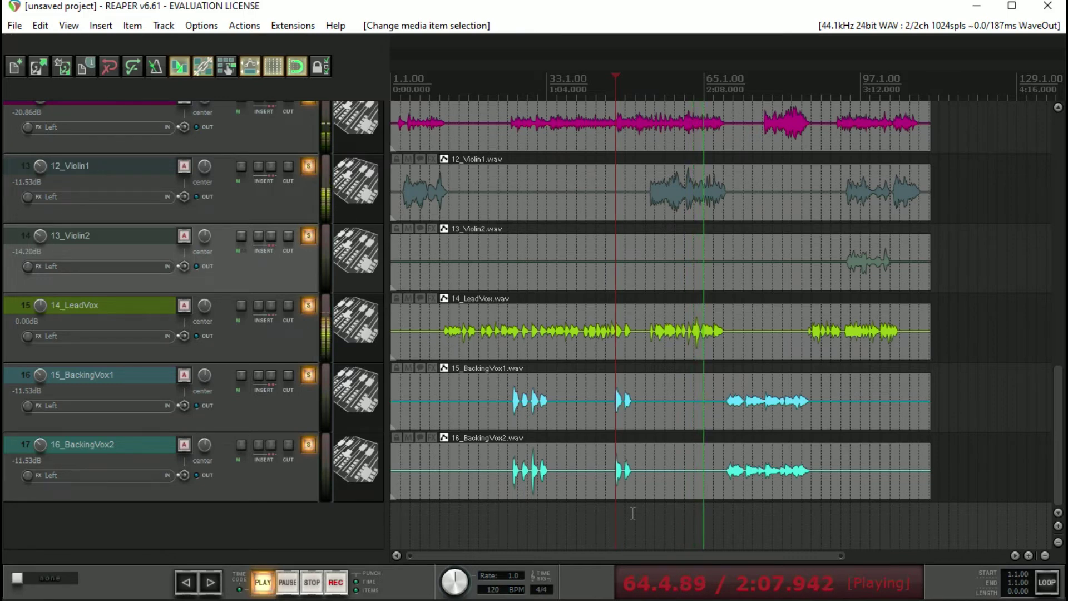
key("space")
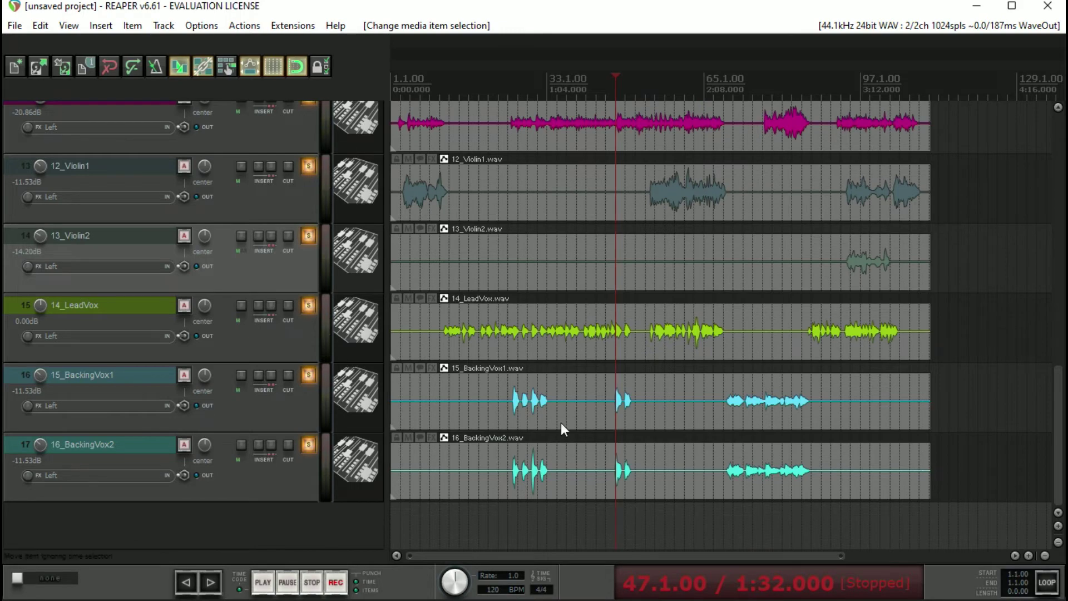
Step: Move the edit position to 53.1.00 and pan 09_AcousticGtr2 to 15% right
scroll(1053, 433, "up", 2)
scroll(1039, 368, "up", 4)
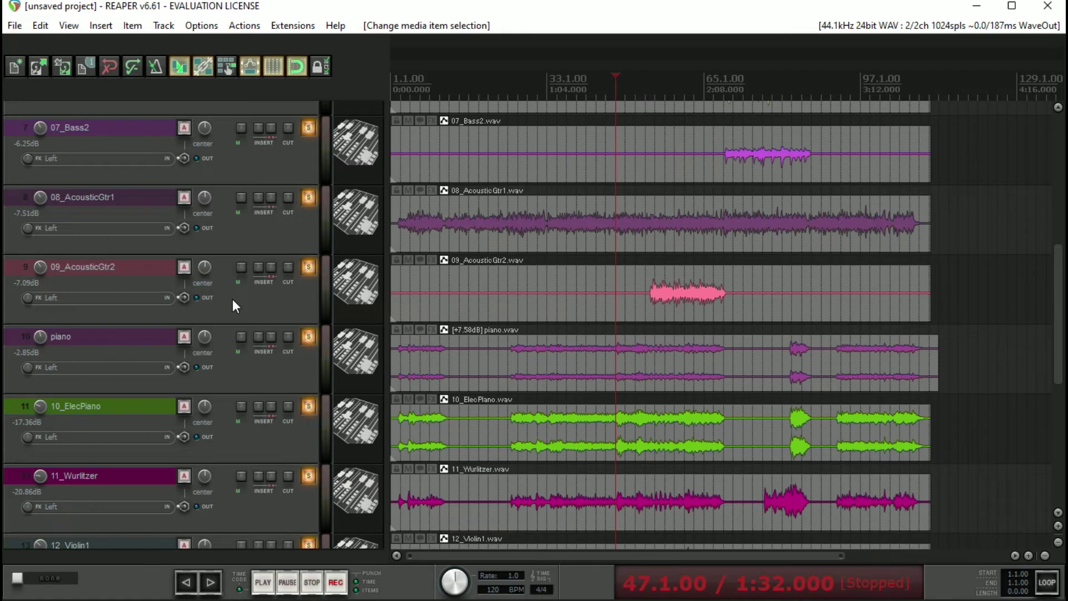
left_click(645, 83)
left_click_drag(209, 268, 209, 262)
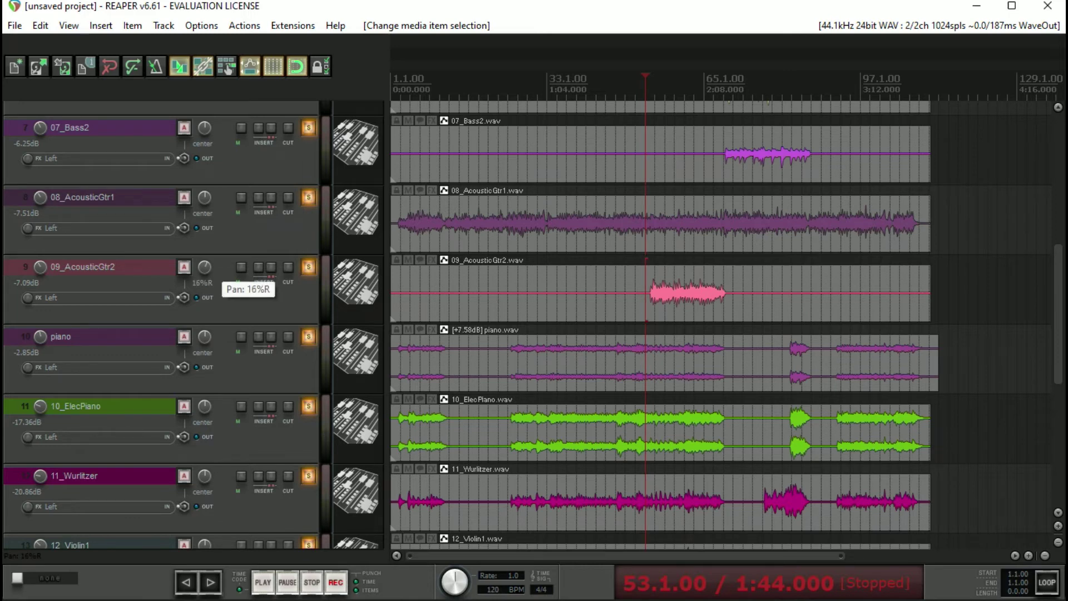
left_click_drag(209, 262, 209, 262)
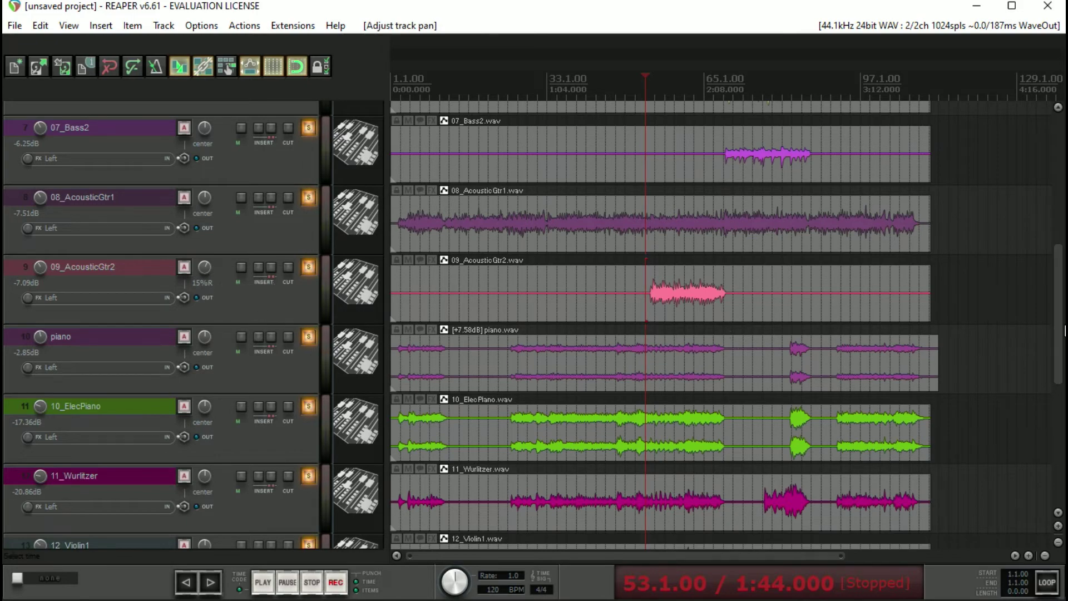
Step: Pan 13_Violin2 to 15% left
scroll(198, 294, "down", 4)
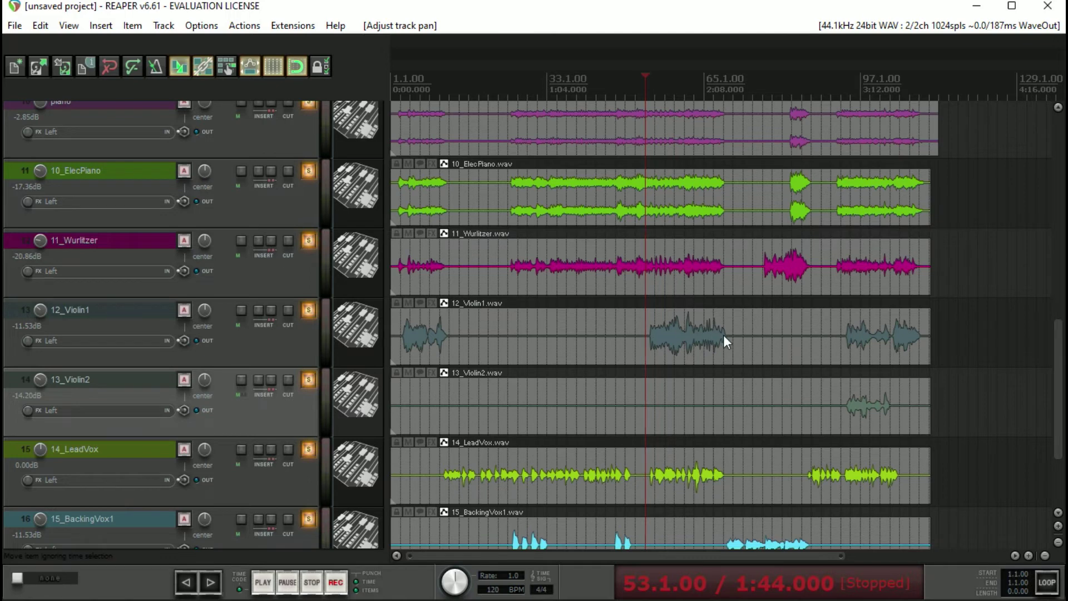
mouse_move(205, 385)
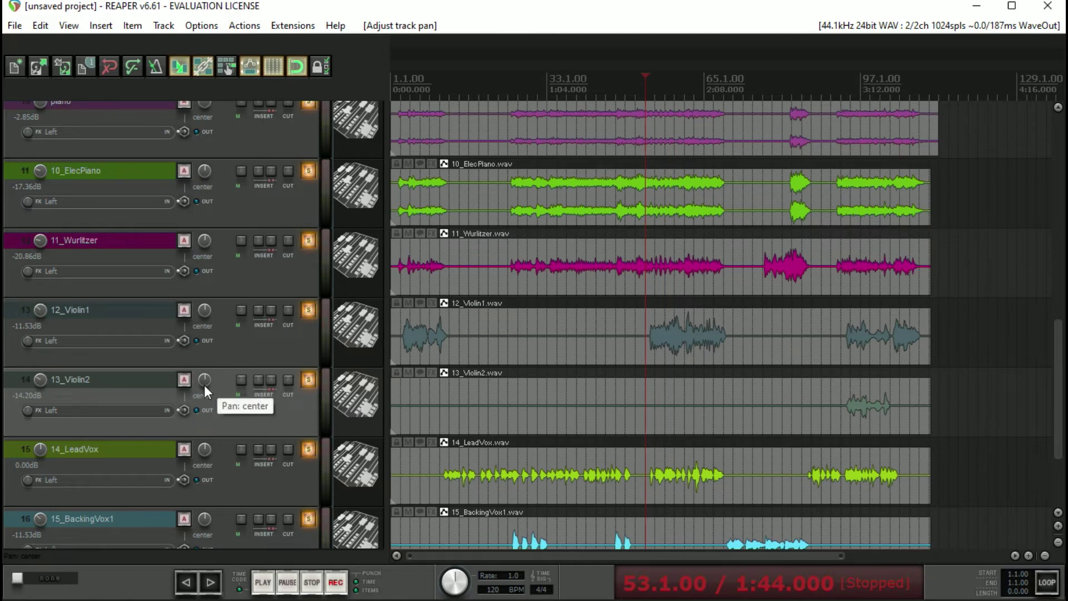
left_click_drag(205, 385, 205, 391)
left_click_drag(205, 380, 205, 380)
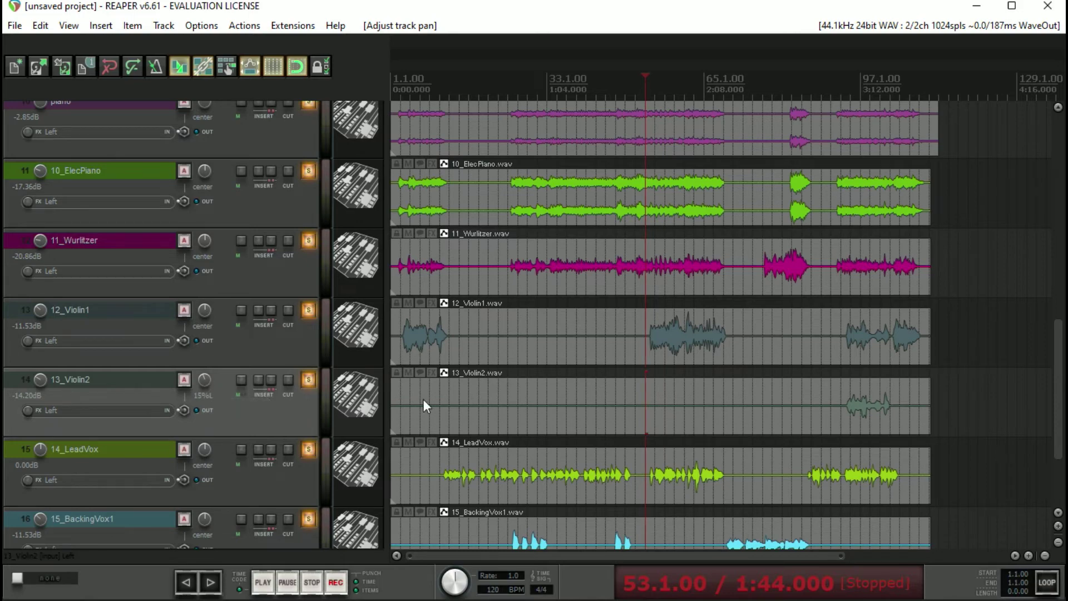
Step: Pan 05_Shaker to 30% right
scroll(1051, 290, "up", 5)
scroll(1051, 289, "up", 5)
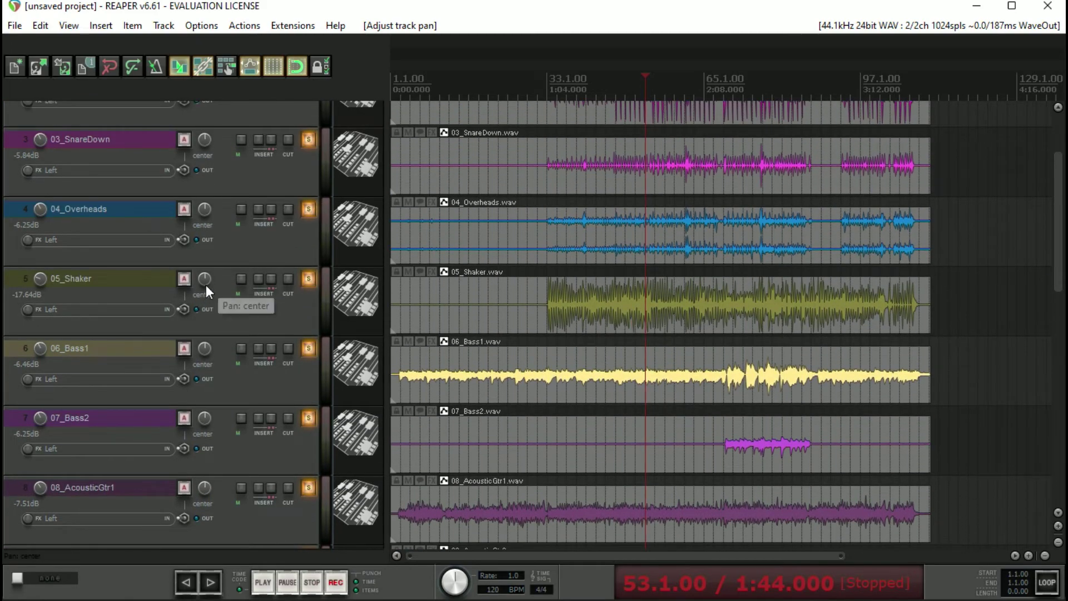
left_click_drag(205, 285, 206, 277)
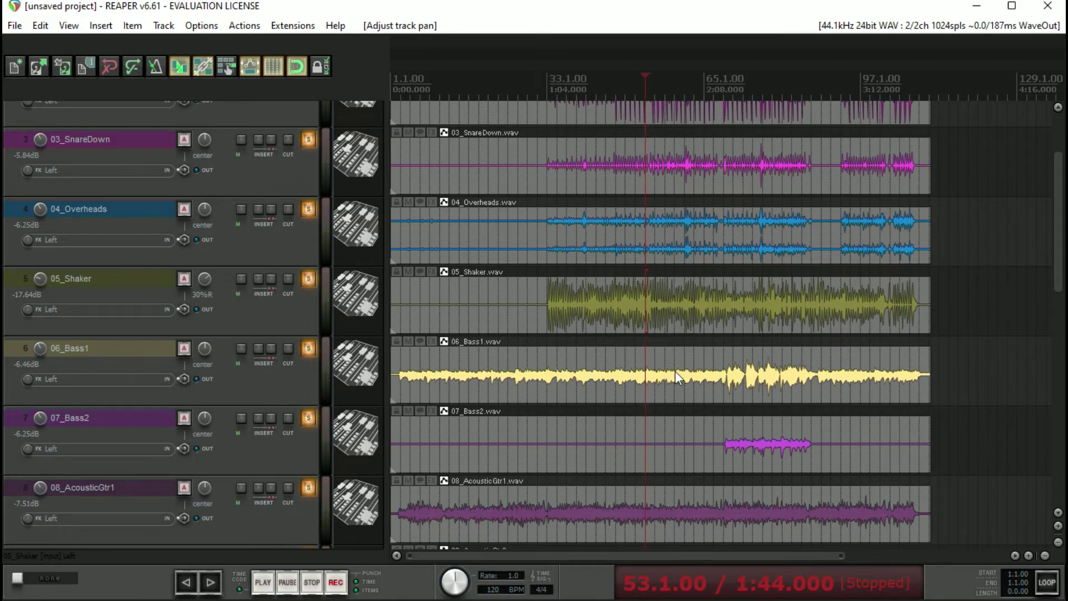
Step: Review the guitar, keyboard and violin tracks and play the mix from 53.1.00 to check the new panning
scroll(723, 306, "down", 3)
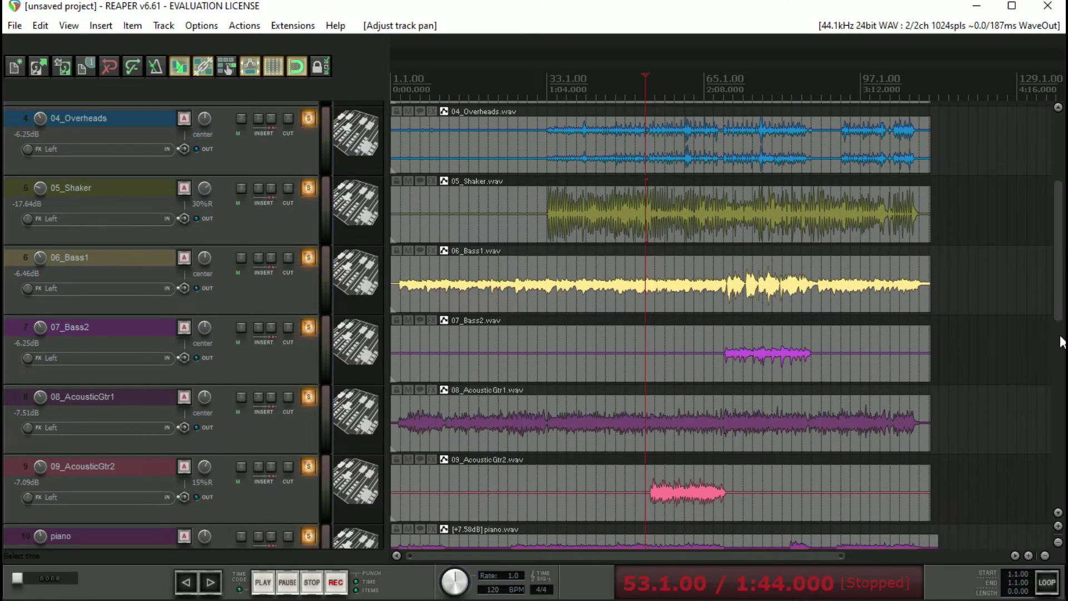
scroll(548, 323, "down", 5)
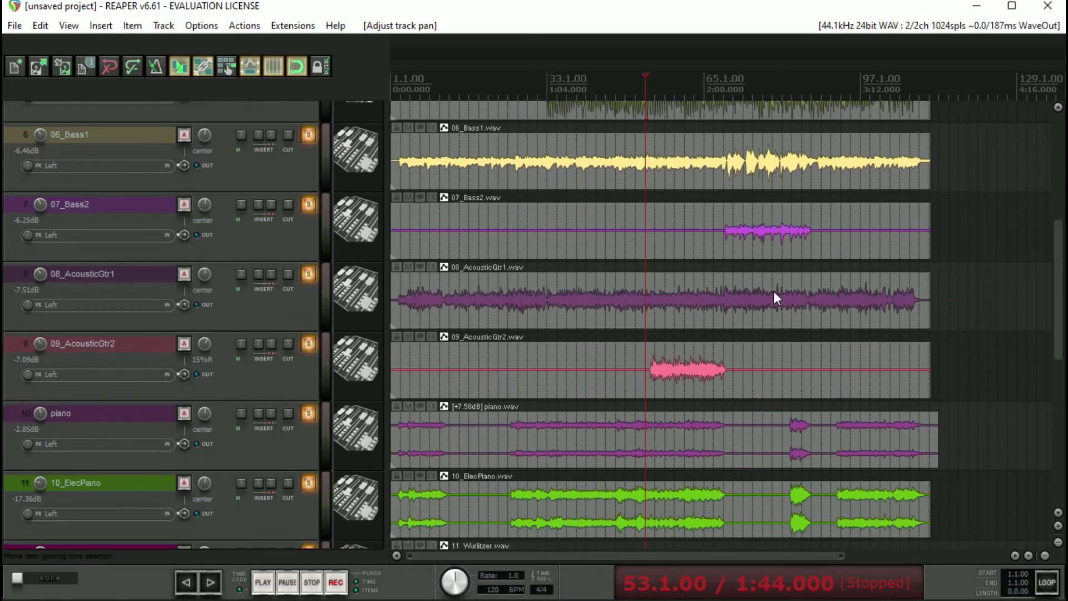
left_click_drag(1056, 281, 1063, 294)
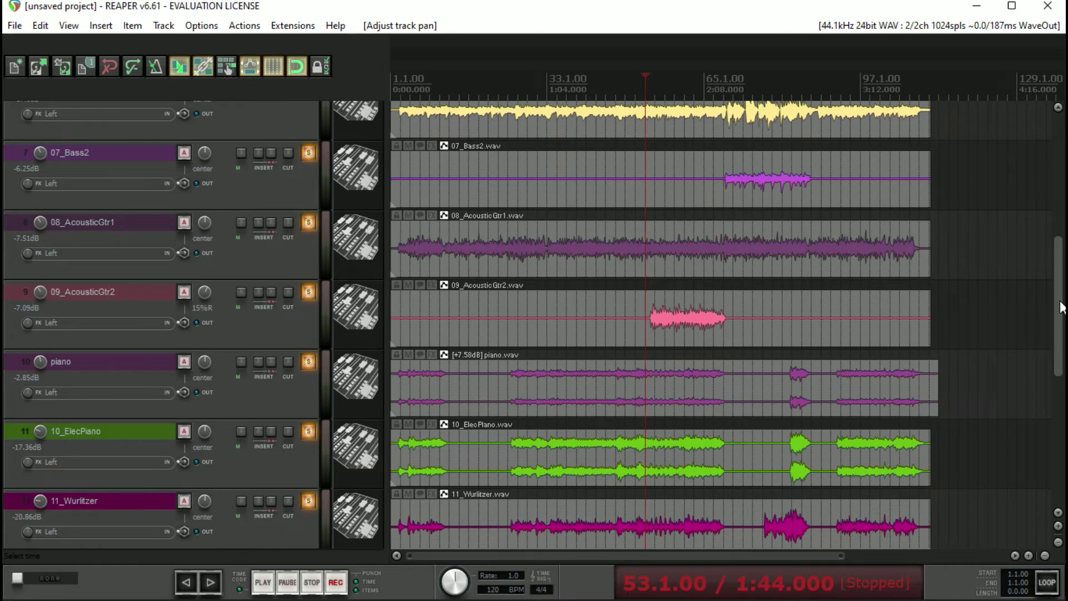
scroll(669, 175, "down", 2)
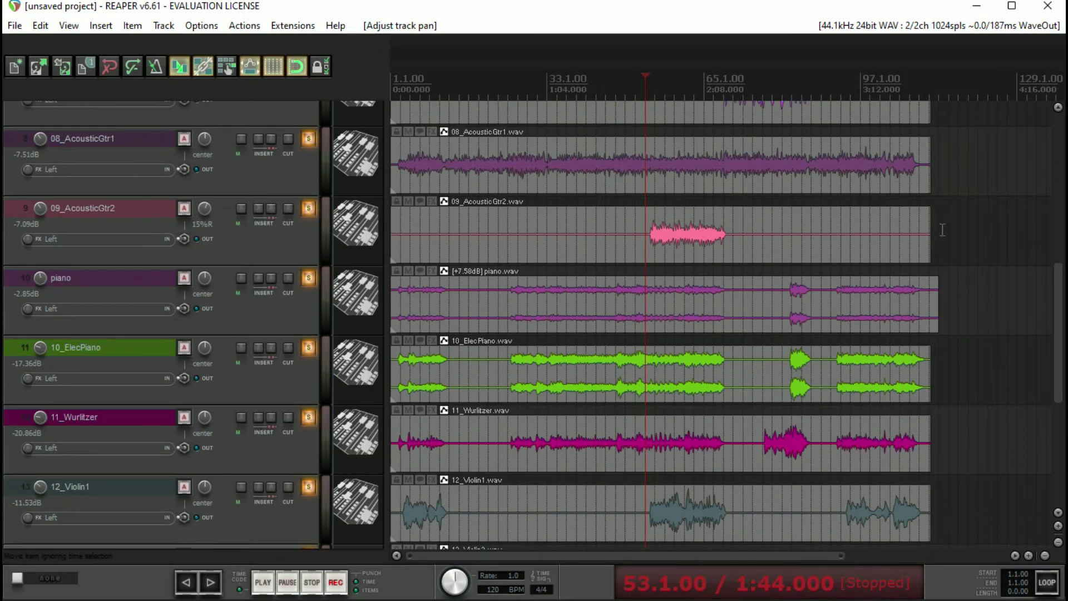
left_click_drag(1056, 294, 1032, 227)
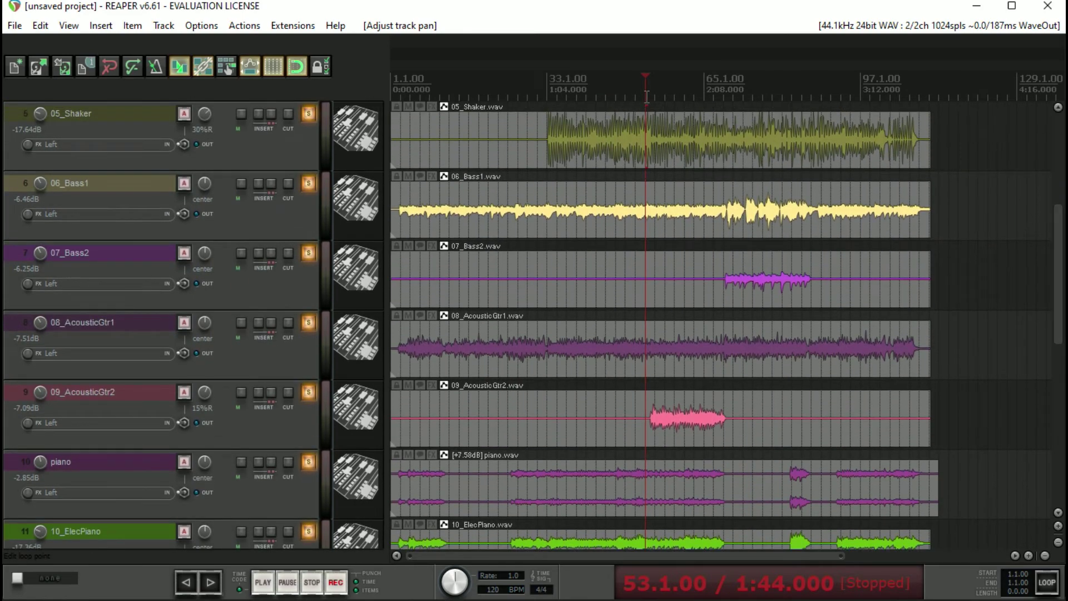
key("space")
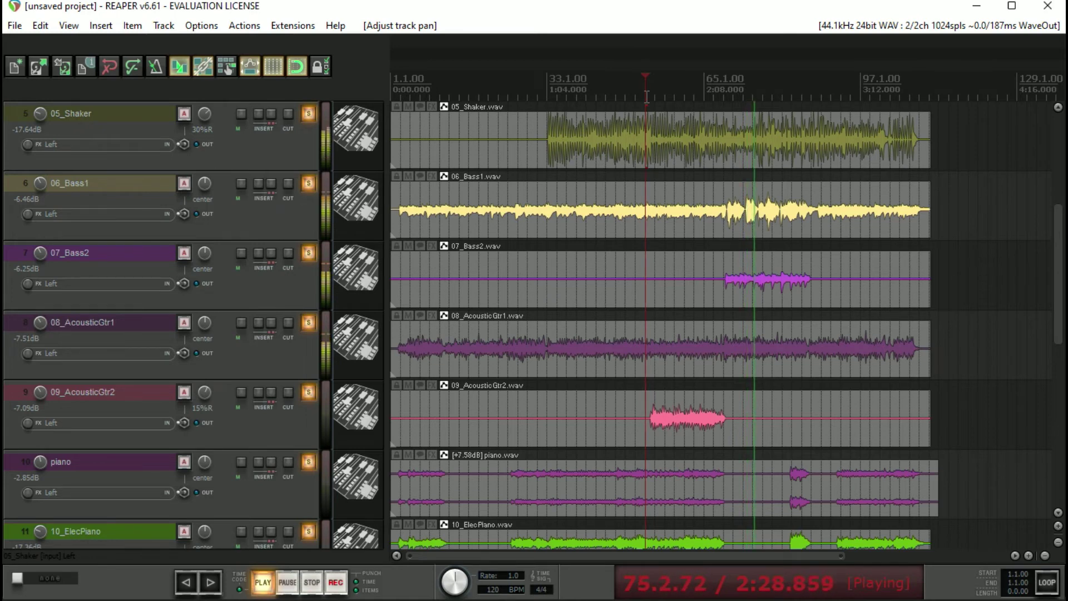
key("space")
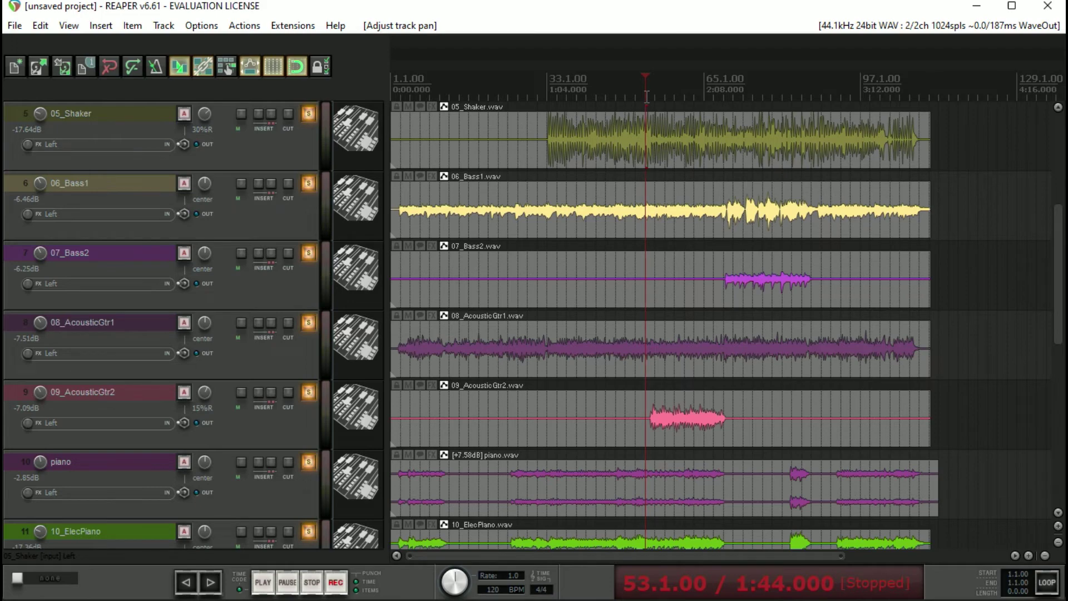
Step: Play the mix from 93.1.00 to check the panned 13_Violin2 against 12_Violin1 and the lead vocal
left_click_drag(1064, 222, 1063, 384)
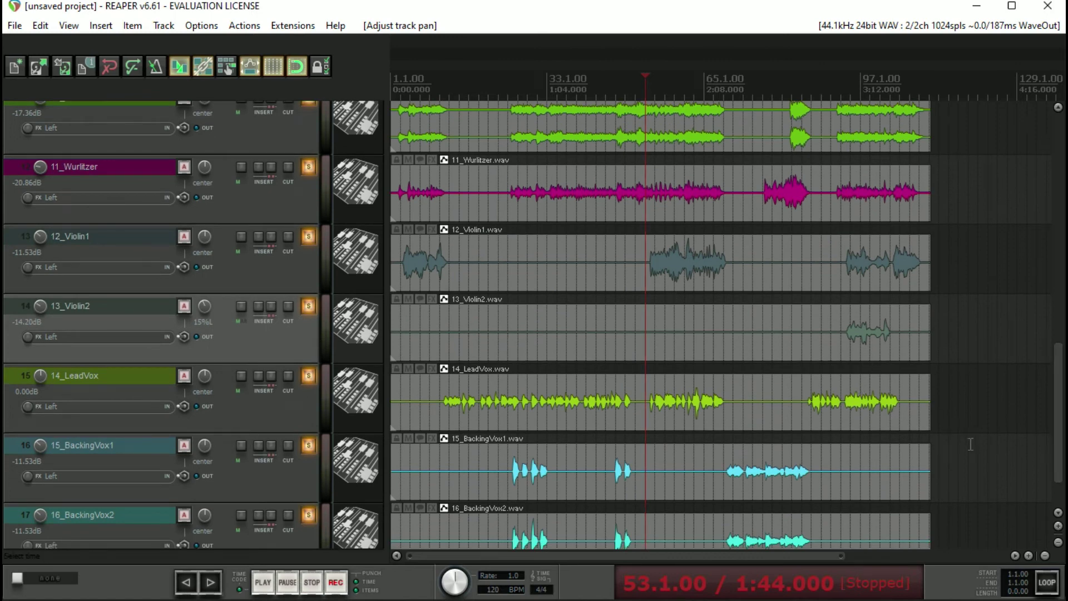
left_click(850, 88)
key("space")
scroll(1064, 374, "down", 3)
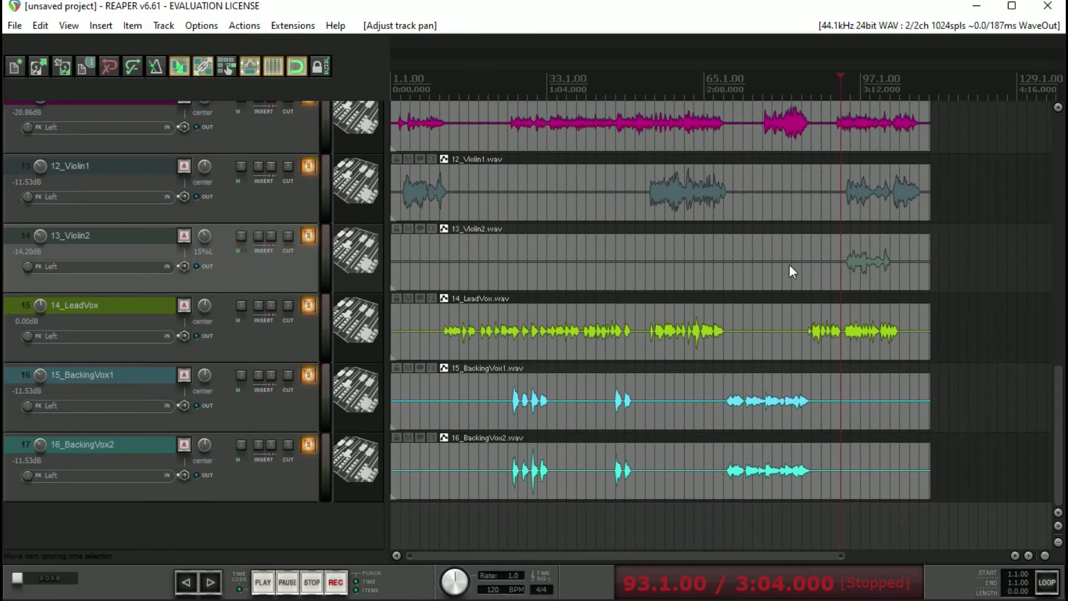
Step: Play the song from the beginning and lower 12_Violin1 to -12.00 dB during playback
mouse_move(1060, 481)
left_mouse_down()
mouse_move(1064, 307)
mouse_move(1061, 490)
left_mouse_up()
left_click(614, 510)
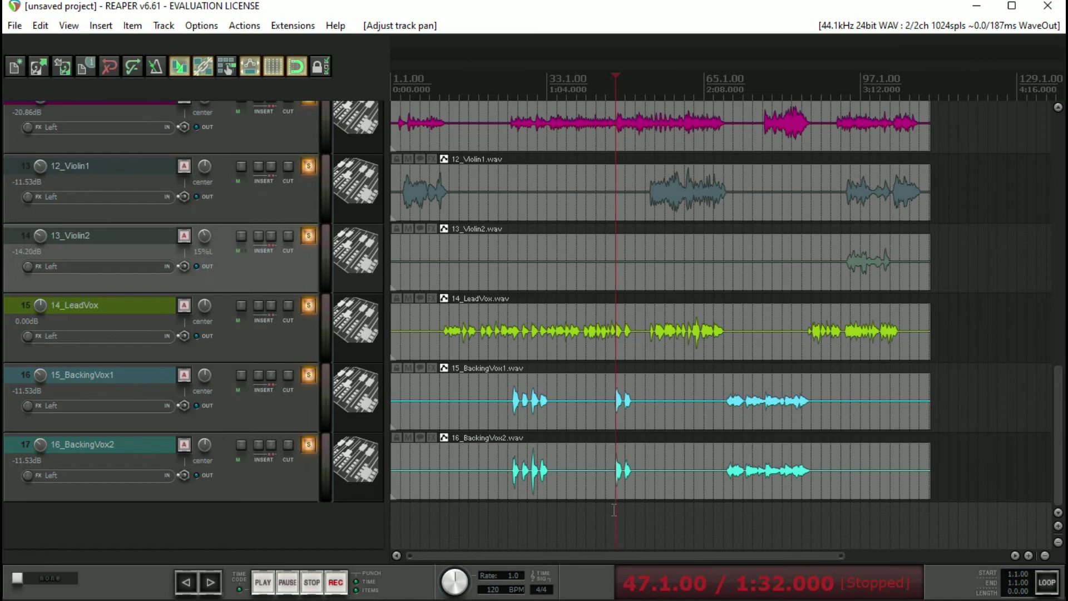
key("Home")
key("space")
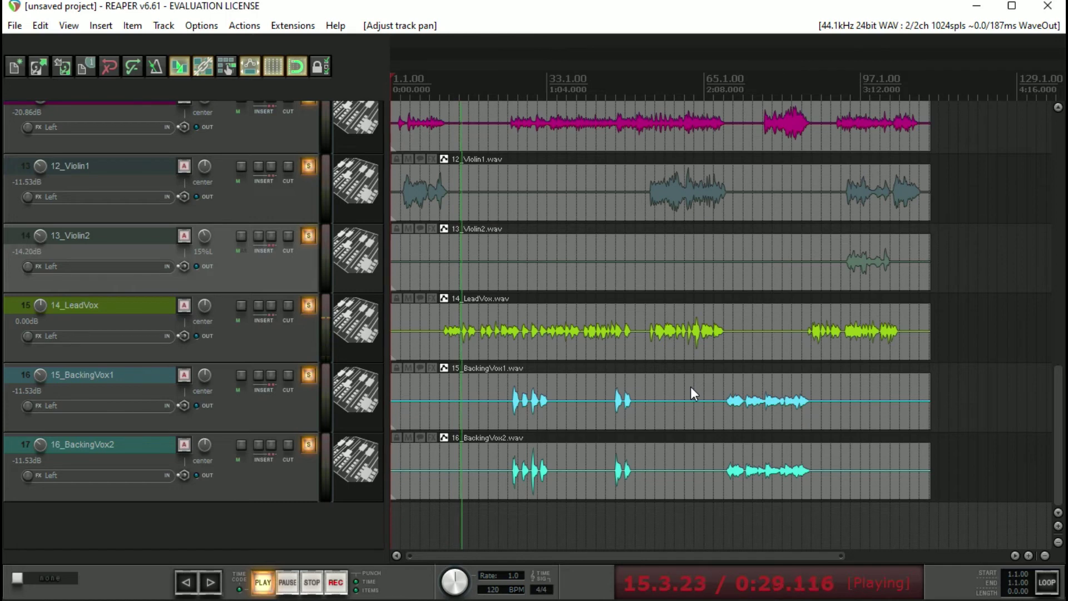
mouse_move(38, 168)
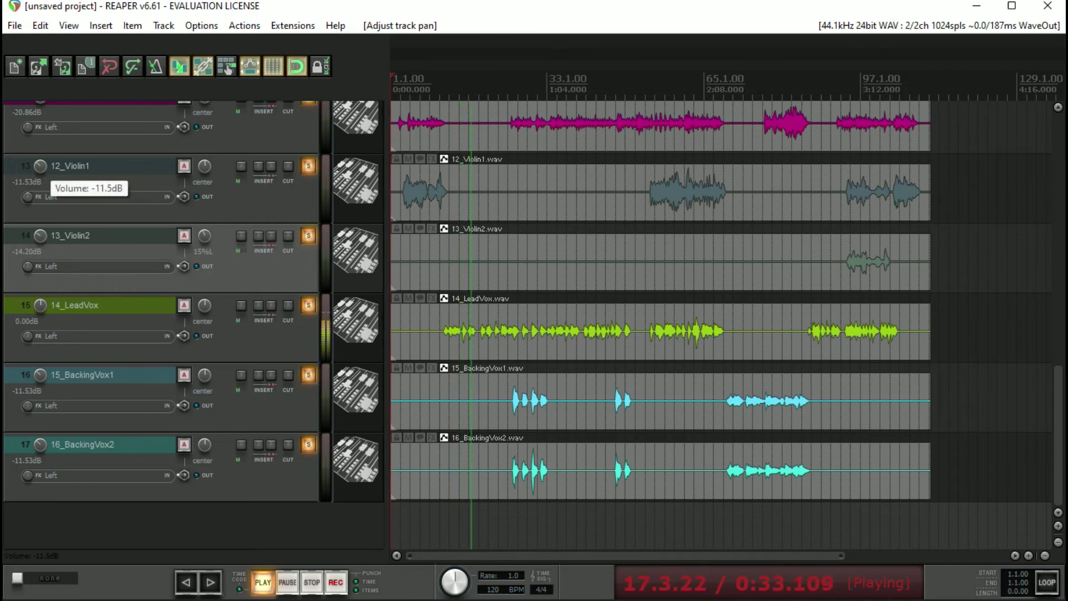
scroll(40, 166, "down", 1)
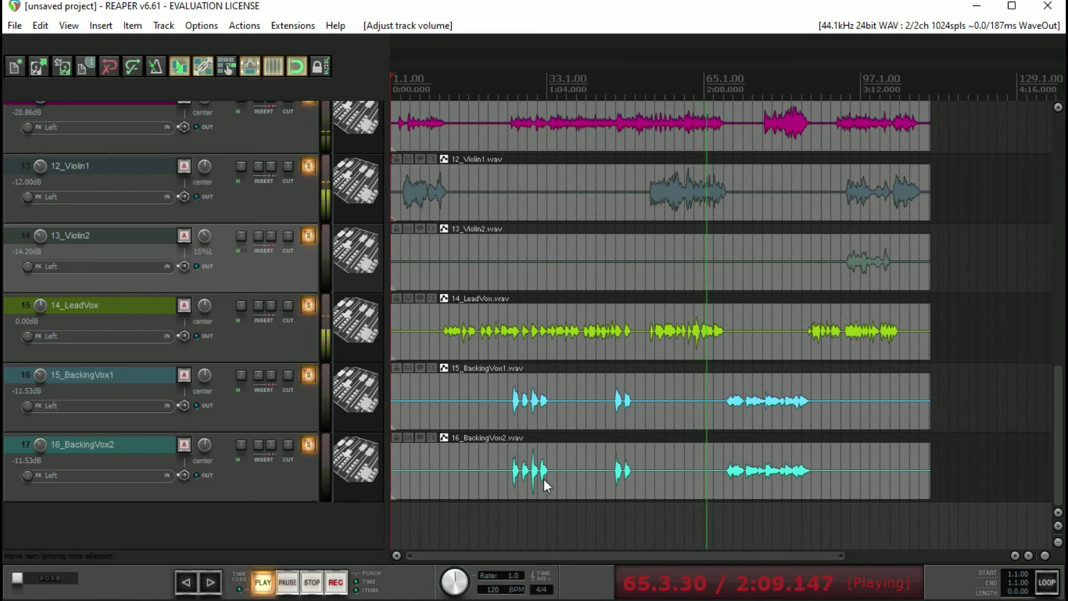
Step: Review the other tracks during playback and replay the mix from 47.1.00 to check the balance with the backing vocals
scroll(1060, 399, "up", 3)
left_click_drag(1065, 399, 1063, 176)
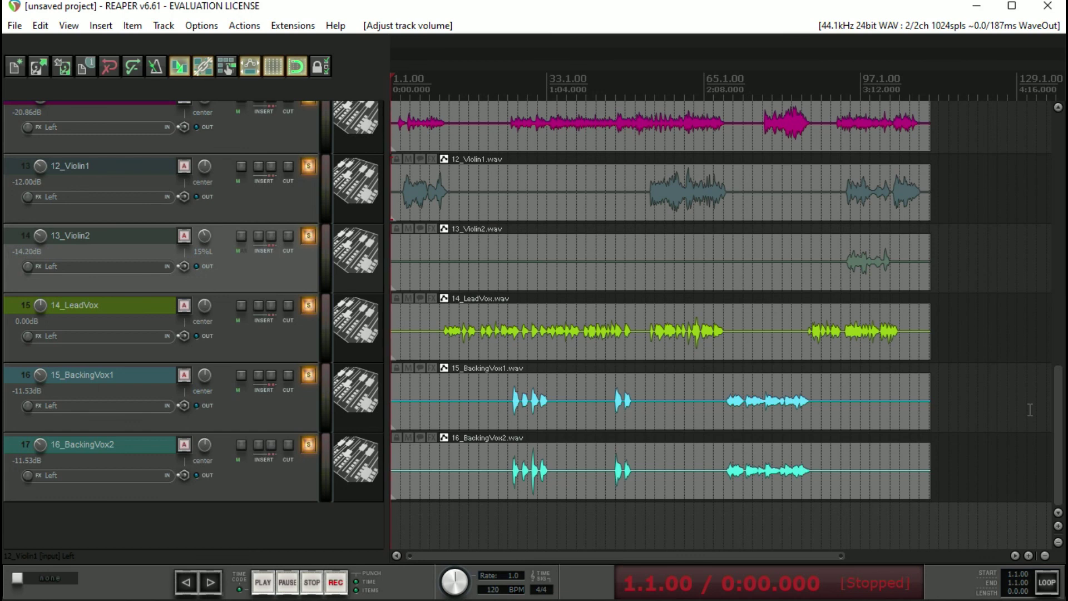
left_click(616, 484)
key("space")
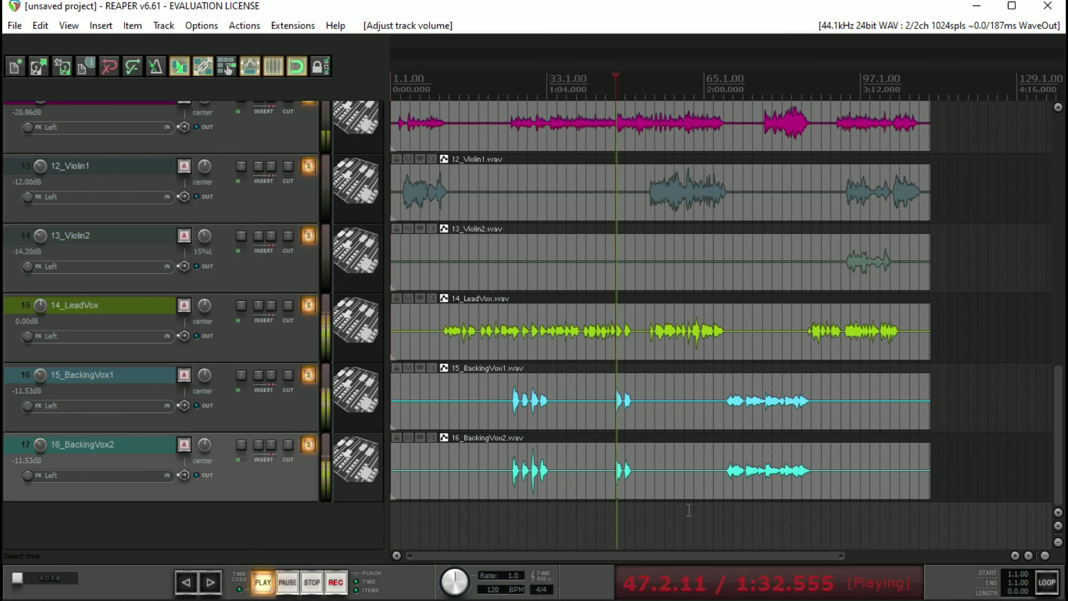